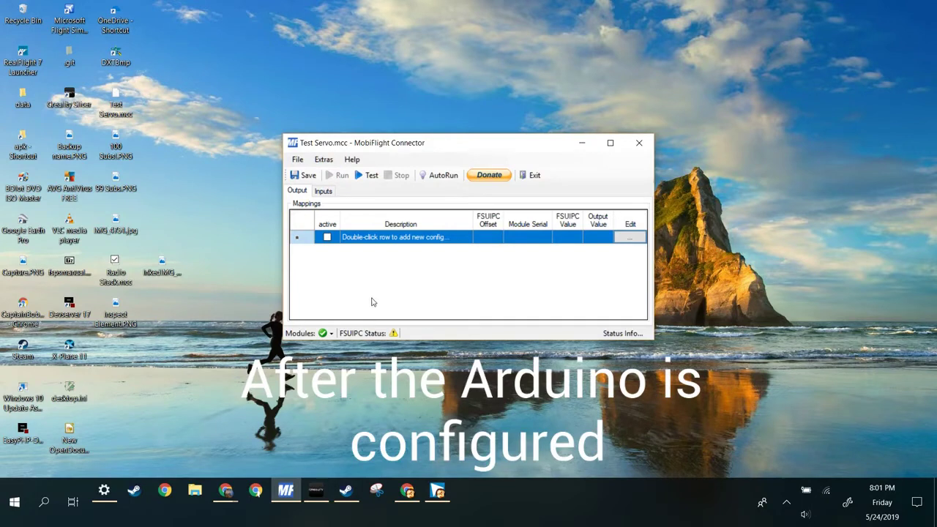
Step: Open the Extras menu to reach the program settings and orphaned-serial options
{"action": "left_click", "coordinate": [324, 160]}
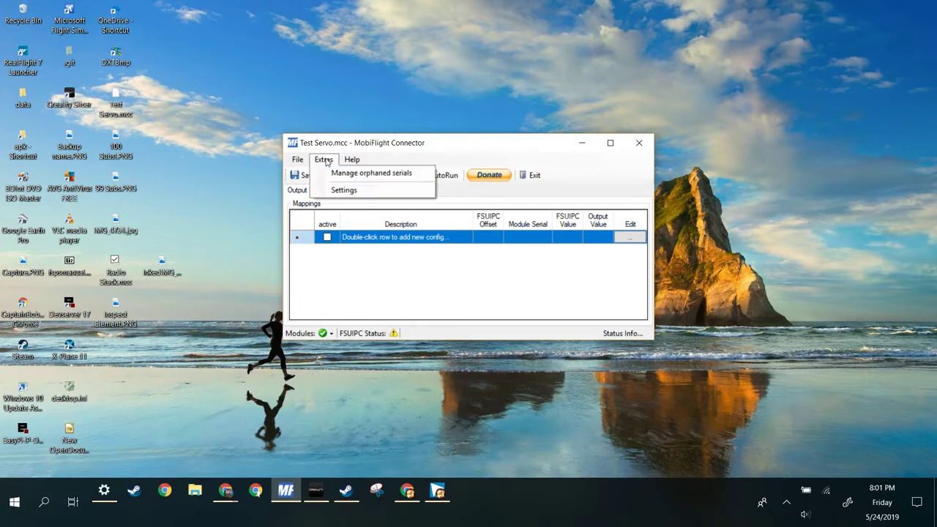
Step: Add a Stepper device named Stepper Motor to the Video MobiFlight module
{"action": "left_click", "coordinate": [353, 191]}
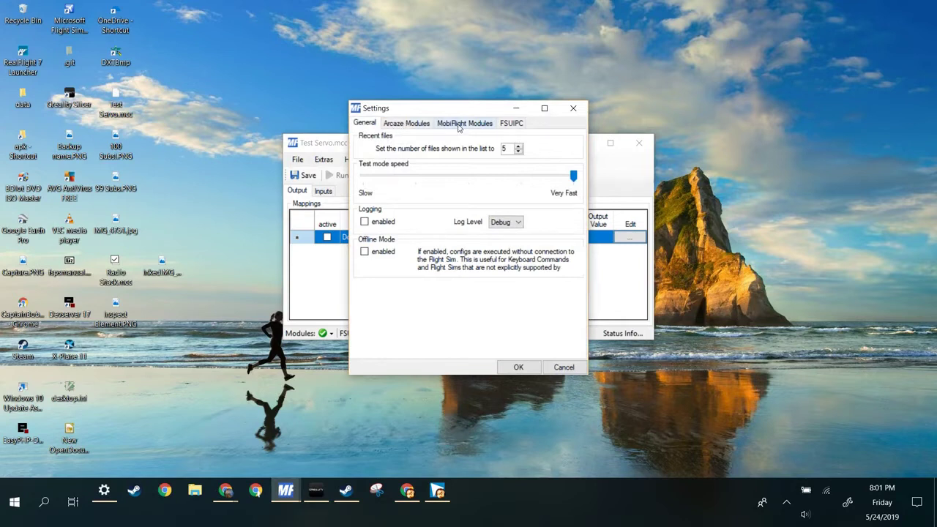
{"action": "left_click", "coordinate": [463, 125]}
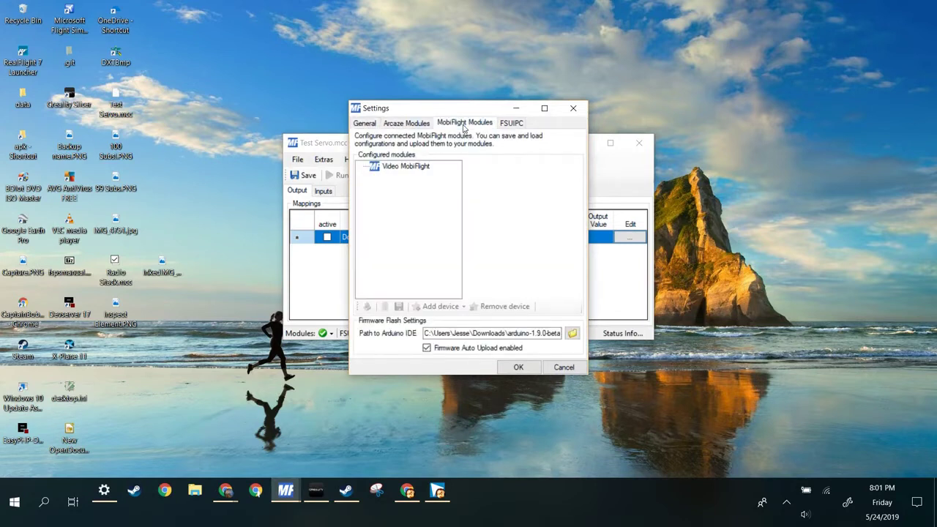
{"action": "left_click", "coordinate": [407, 167]}
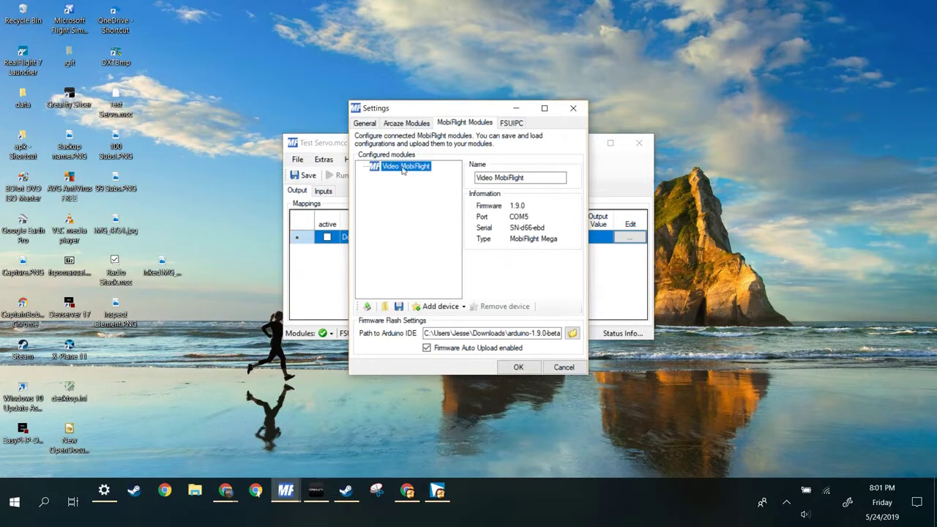
{"action": "left_click", "coordinate": [435, 310]}
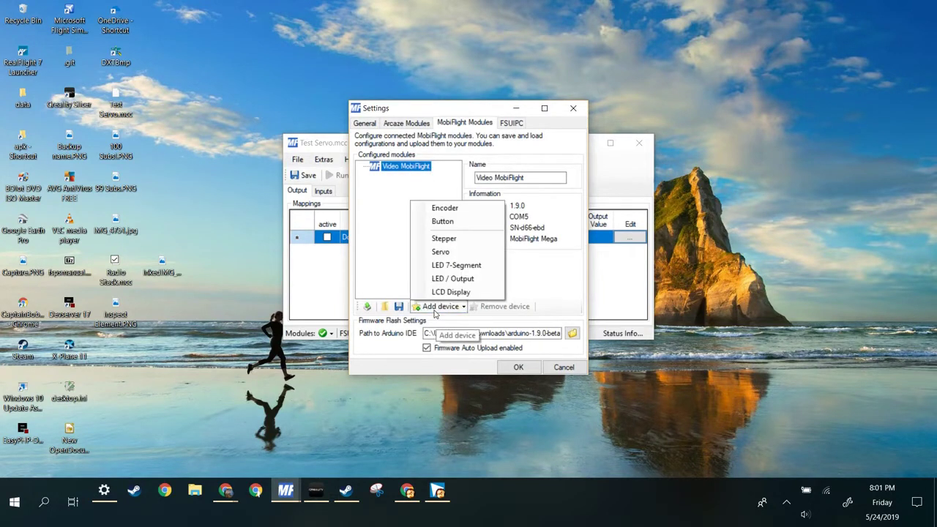
{"action": "left_click", "coordinate": [444, 240]}
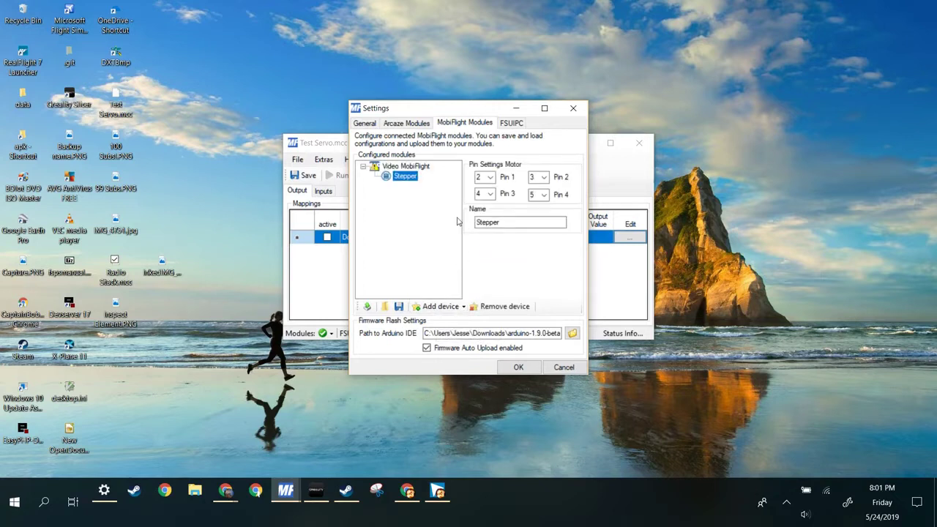
{"action": "left_click", "coordinate": [533, 223]}
{"action": "type", "text": "Motor"}
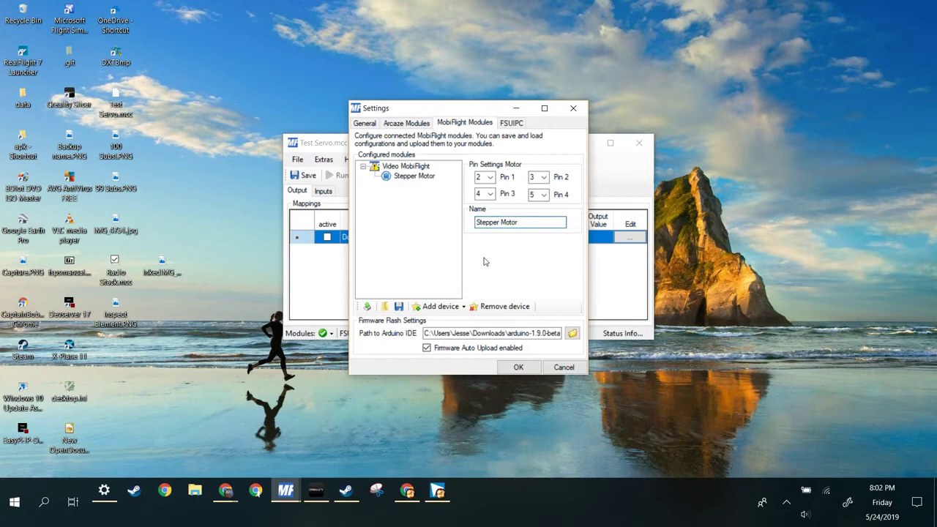
Step: Keep the stepper on pins 2–5, upload the configuration to the module, and accept the settings
{"action": "left_click", "coordinate": [485, 177]}
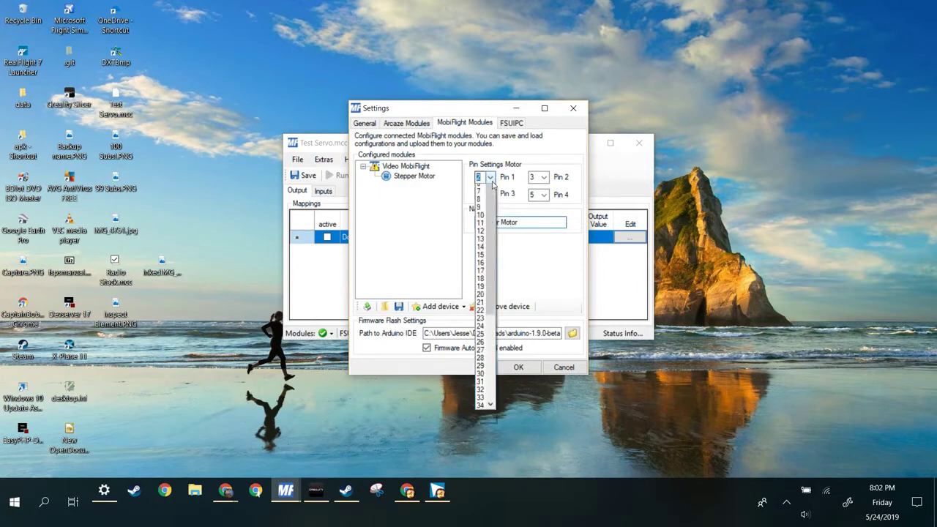
{"action": "left_click", "coordinate": [539, 280]}
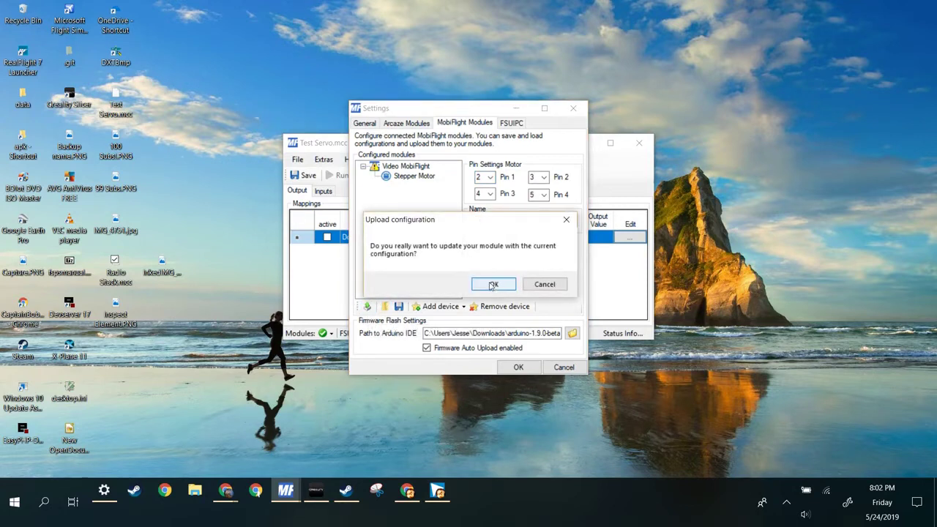
{"action": "left_click", "coordinate": [492, 285]}
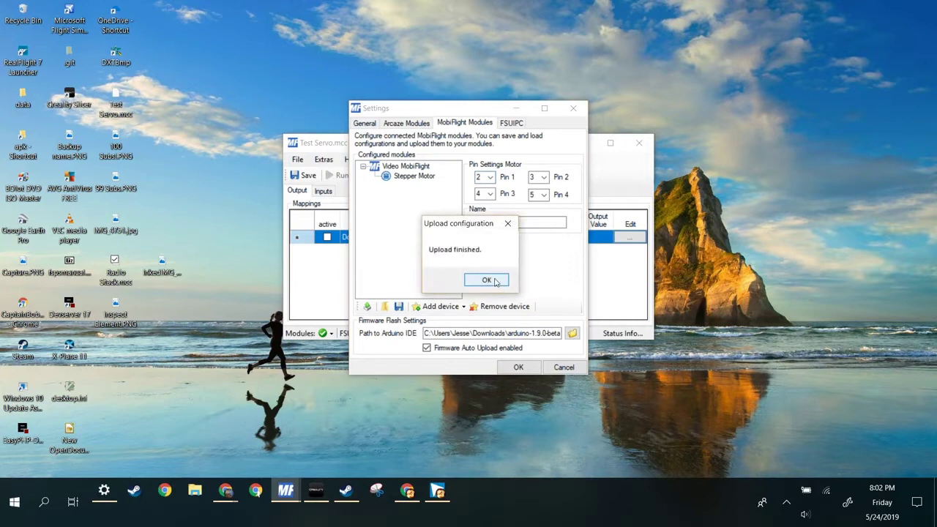
{"action": "left_click", "coordinate": [495, 283]}
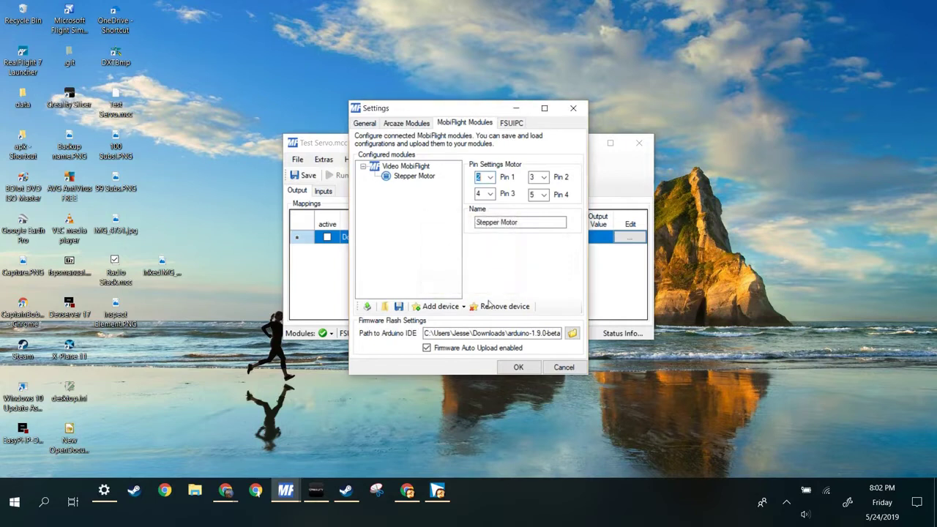
{"action": "left_click", "coordinate": [517, 367]}
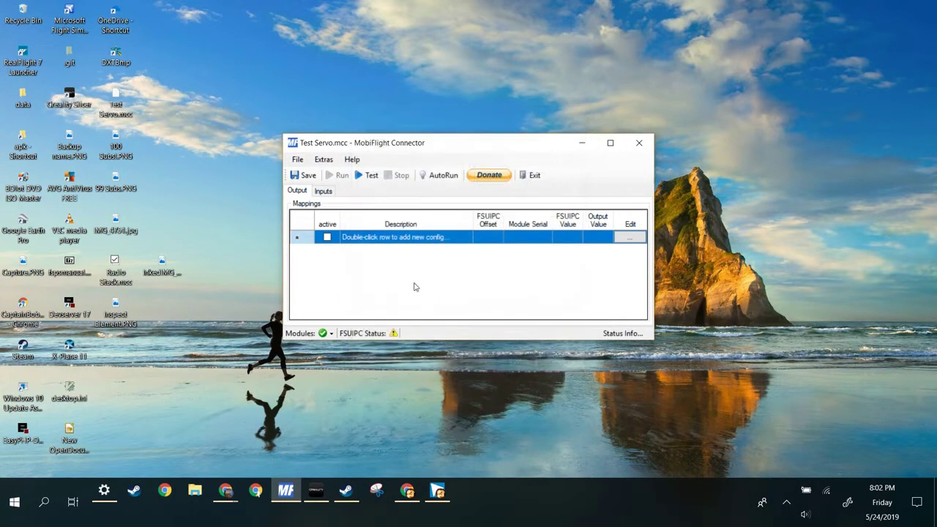
Step: Create a new output mapping described as 'Stepper'
{"action": "double_click", "coordinate": [372, 239]}
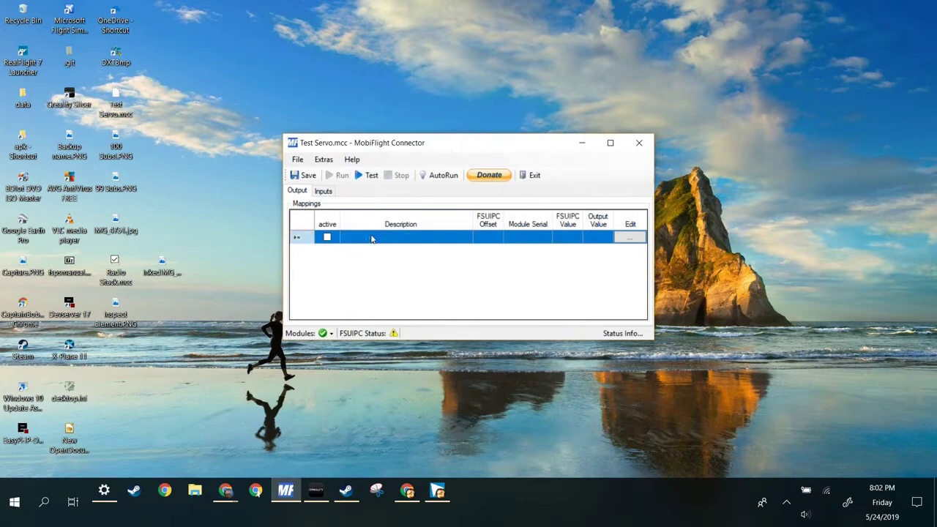
{"action": "left_click", "coordinate": [372, 238]}
{"action": "type", "text": "S"}
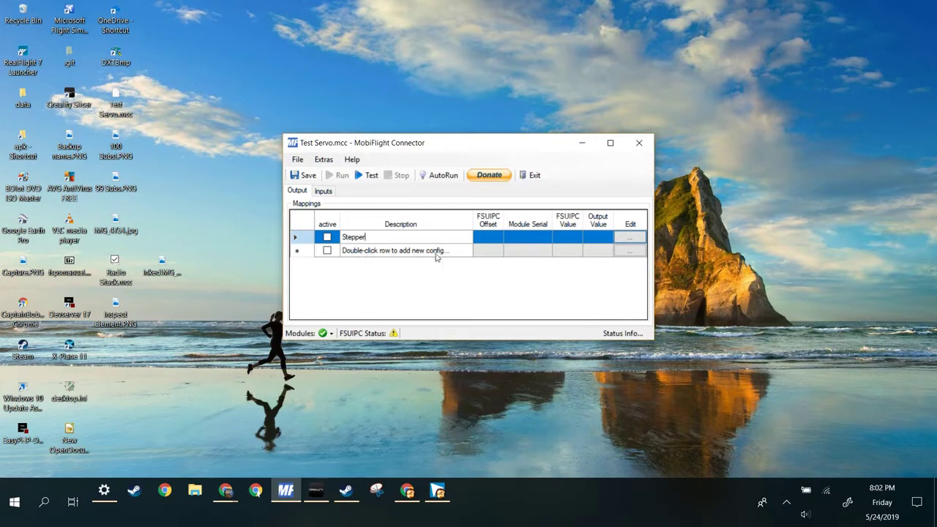
{"action": "type", "text": "tepper"}
{"action": "key", "text": "Return"}
{"action": "left_click", "coordinate": [377, 241]}
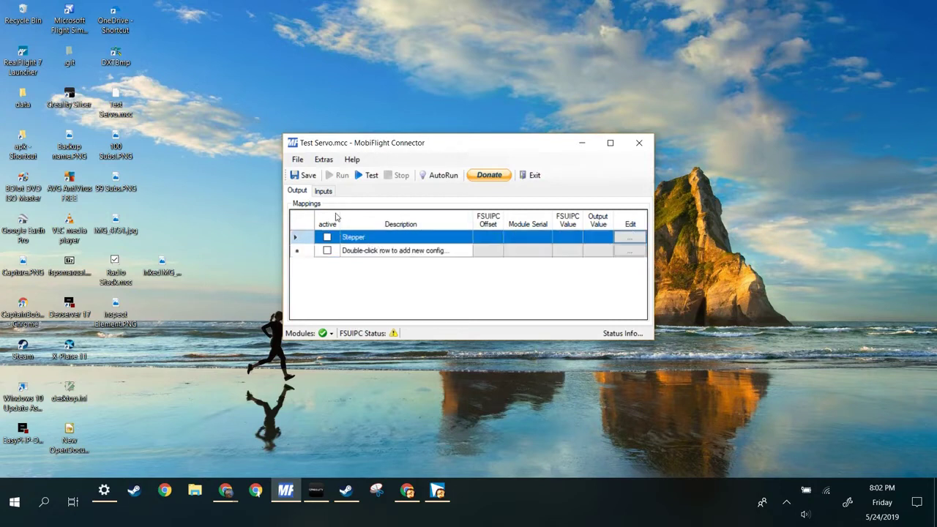
Step: Open the Stepper mapping's configuration wizard and pick an FSUIPC preset
{"action": "left_click", "coordinate": [629, 241]}
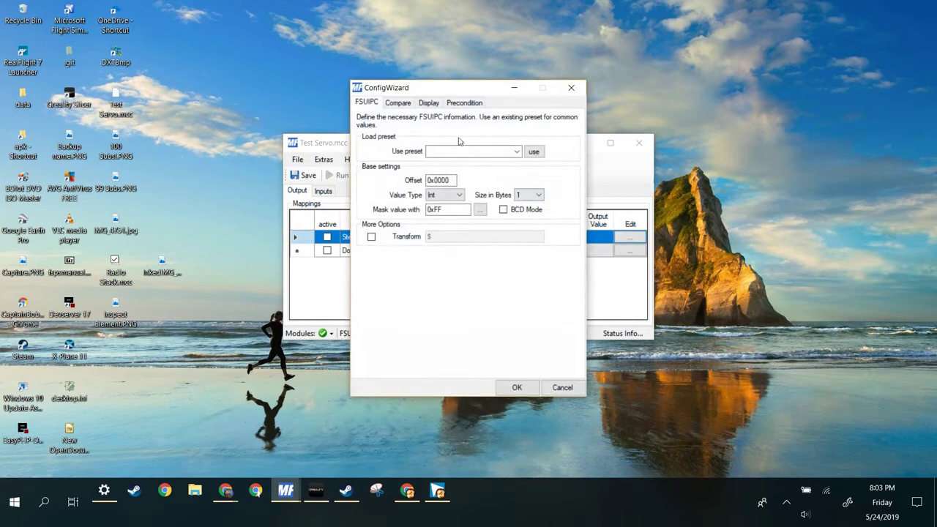
{"action": "left_click", "coordinate": [516, 151]}
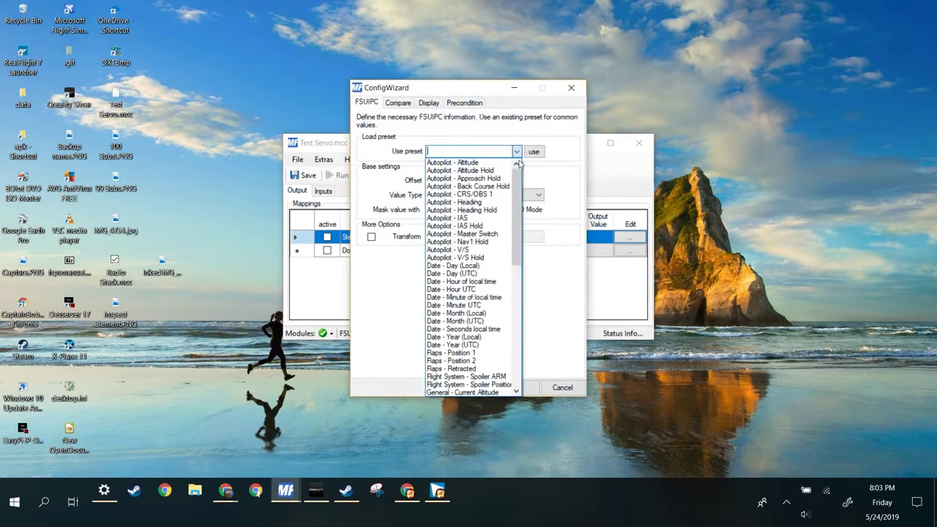
{"action": "scroll", "coordinate": [478, 347], "scroll_direction": "down", "scroll_amount": 3}
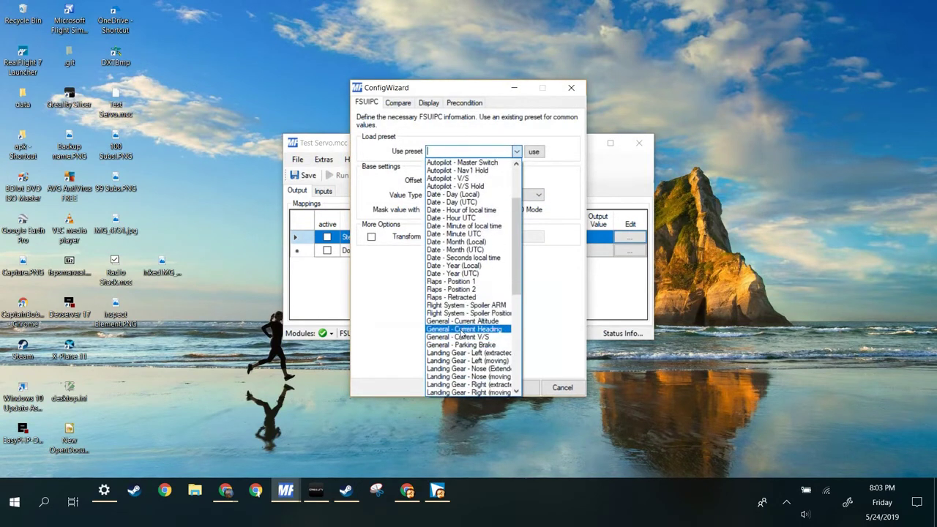
{"action": "left_click", "coordinate": [478, 345]}
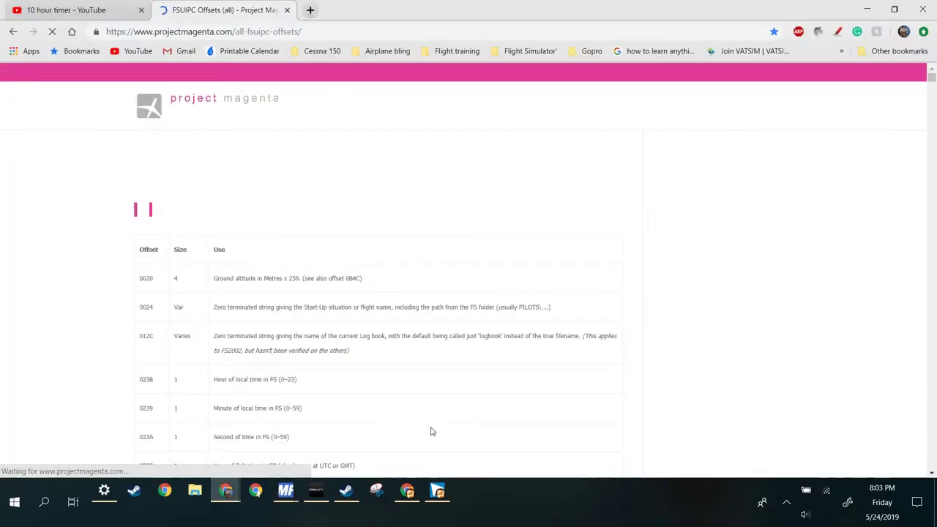
Step: Scroll through the Project Magenta FSUIPC offsets table in Chrome to find the needed offset
{"action": "scroll", "coordinate": [406, 407], "scroll_direction": "down", "scroll_amount": 1}
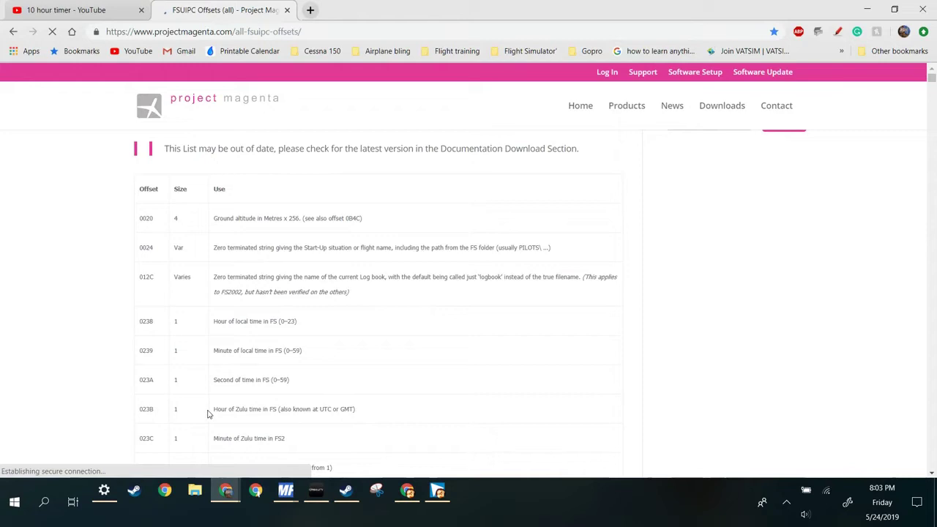
{"action": "scroll", "coordinate": [428, 408], "scroll_direction": "down", "scroll_amount": 5}
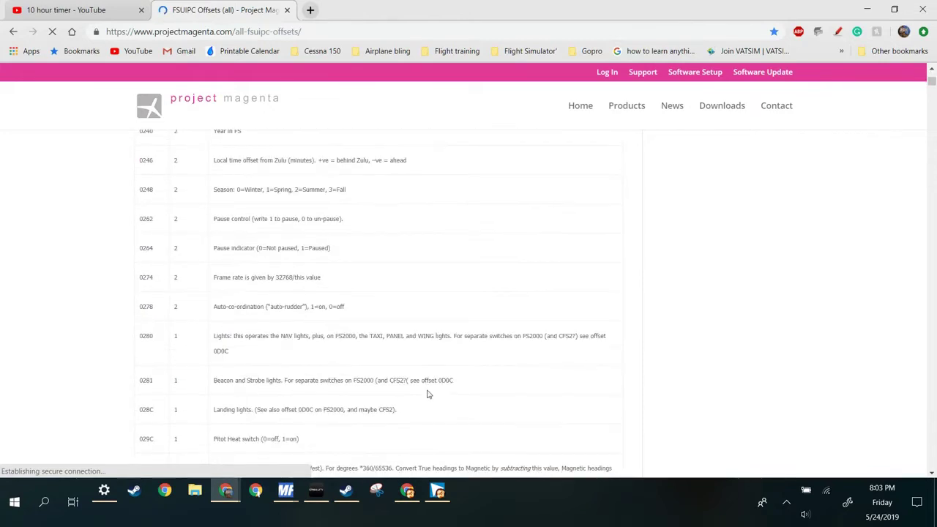
{"action": "scroll", "coordinate": [423, 396], "scroll_direction": "down", "scroll_amount": 5}
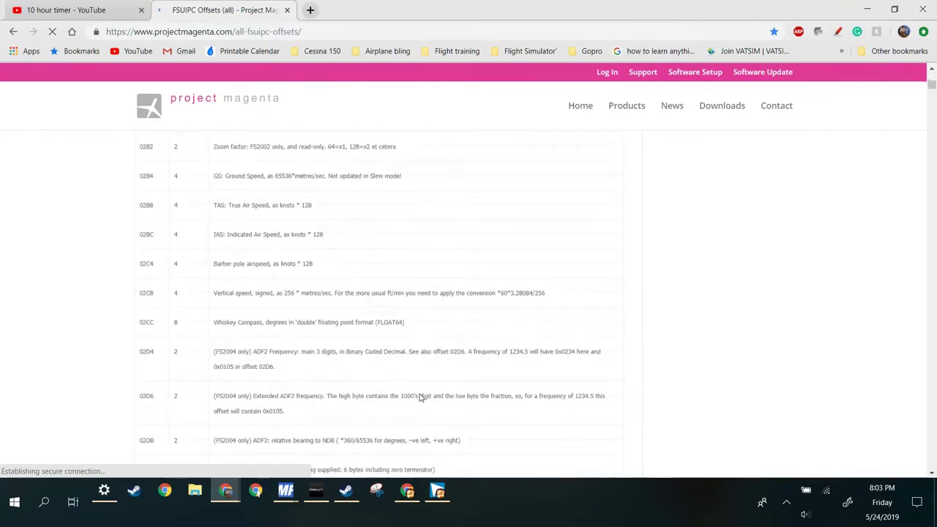
{"action": "scroll", "coordinate": [352, 317], "scroll_direction": "down", "scroll_amount": 3}
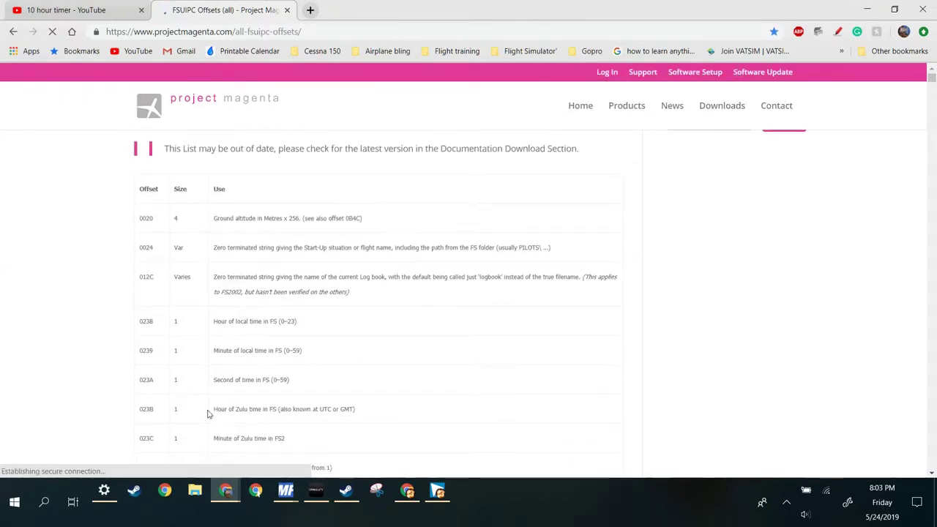
{"action": "scroll", "coordinate": [428, 399], "scroll_direction": "down", "scroll_amount": 5}
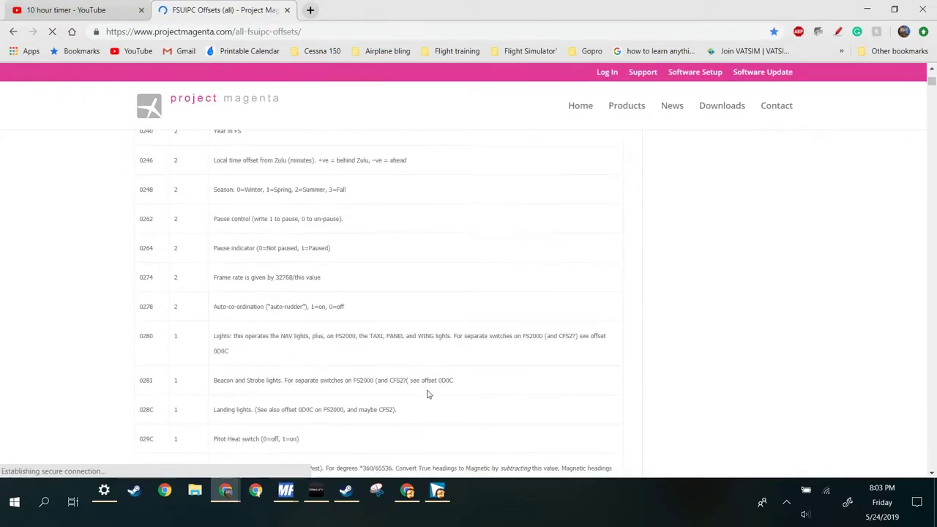
{"action": "scroll", "coordinate": [428, 395], "scroll_direction": "down", "scroll_amount": 8}
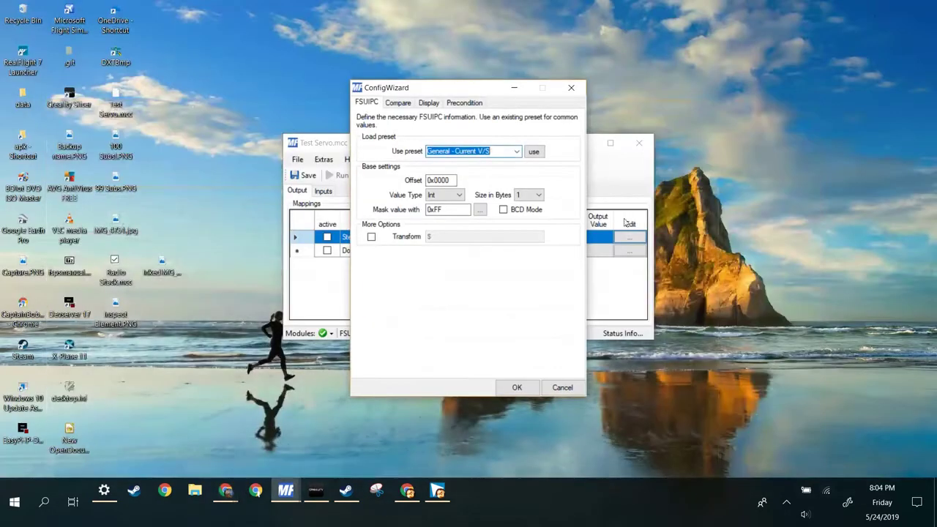
Step: Apply the General - Current V/S preset, giving offset 0x02C8 with 4 bytes
{"action": "left_click", "coordinate": [517, 151]}
{"action": "scroll", "coordinate": [498, 317], "scroll_direction": "down", "scroll_amount": 3}
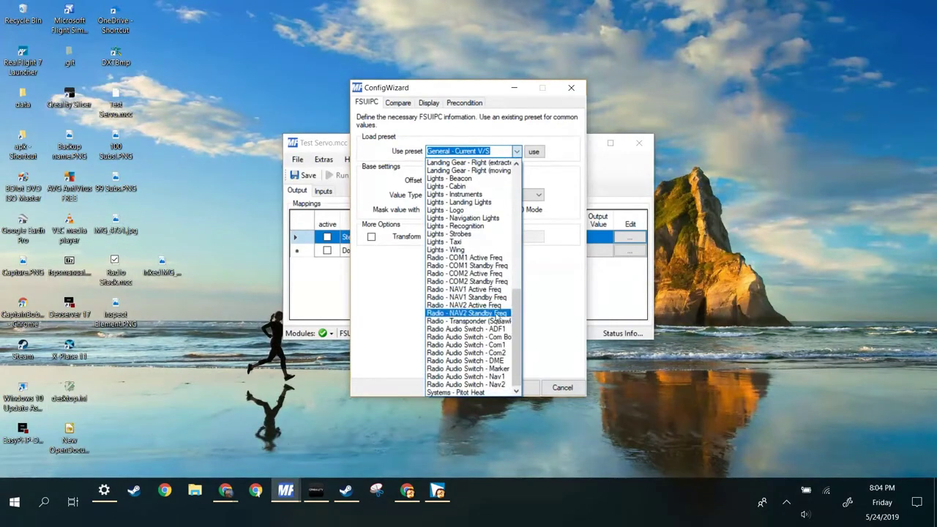
{"action": "scroll", "coordinate": [498, 317], "scroll_direction": "up", "scroll_amount": 5}
{"action": "left_click", "coordinate": [575, 264]}
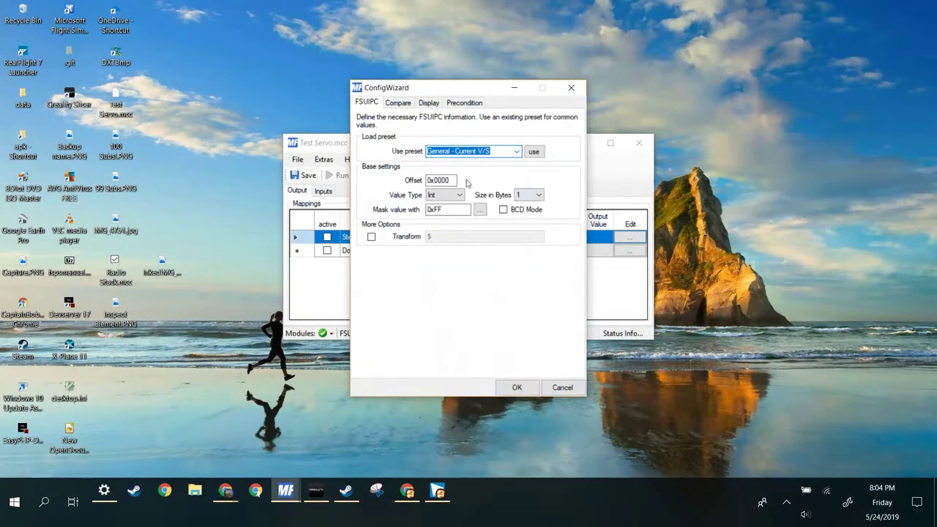
{"action": "left_click", "coordinate": [535, 151]}
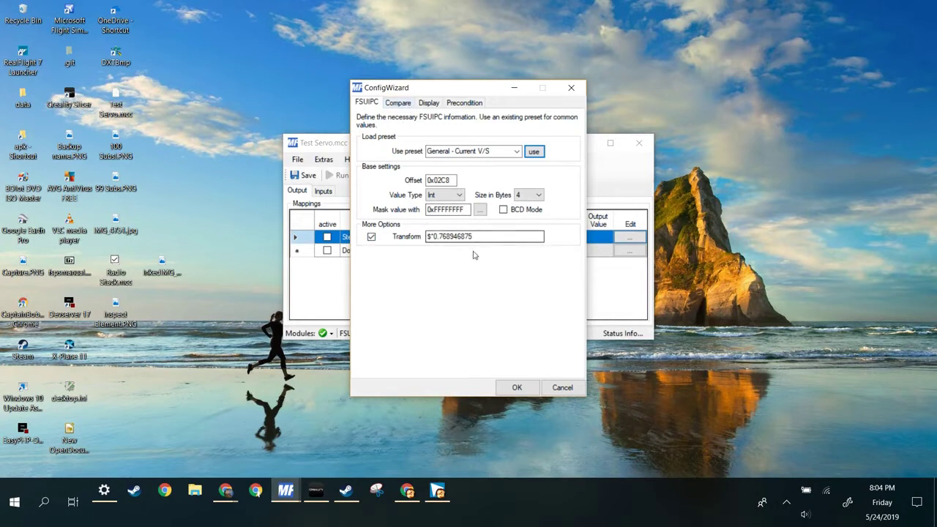
Step: Restore the transform to $*0.768946875 by reloading the preset after an edit
{"action": "left_click", "coordinate": [509, 236]}
{"action": "key", "text": "BackSpace"}
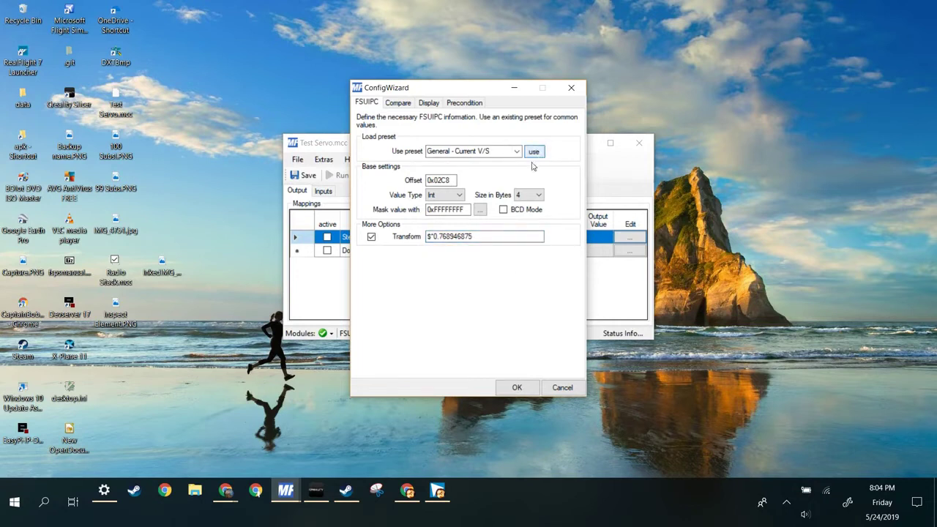
{"action": "left_click", "coordinate": [534, 152]}
{"action": "left_click", "coordinate": [427, 105]}
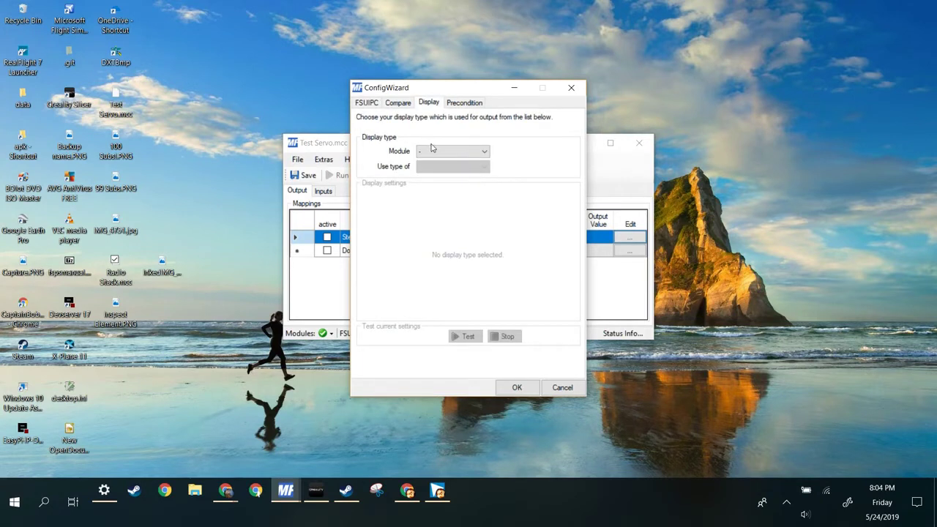
Step: Target the output to the Video MobiFlight module's Stepper Motor as a Stepper device
{"action": "left_click", "coordinate": [435, 154]}
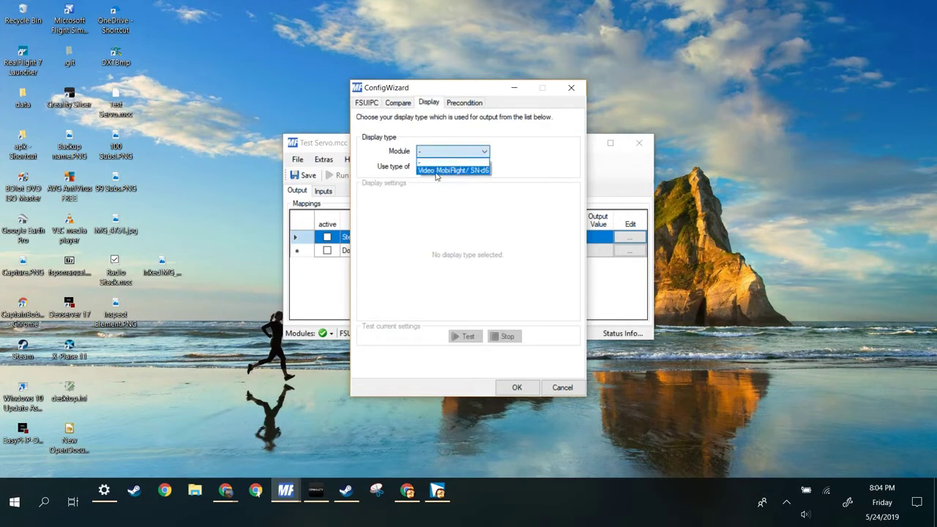
{"action": "left_click", "coordinate": [435, 171]}
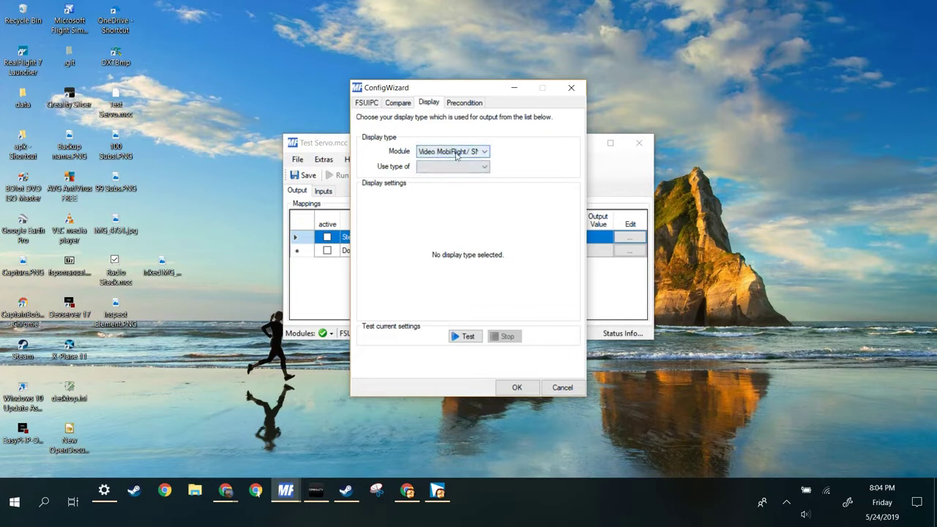
{"action": "left_click", "coordinate": [451, 169]}
{"action": "left_click", "coordinate": [454, 186]}
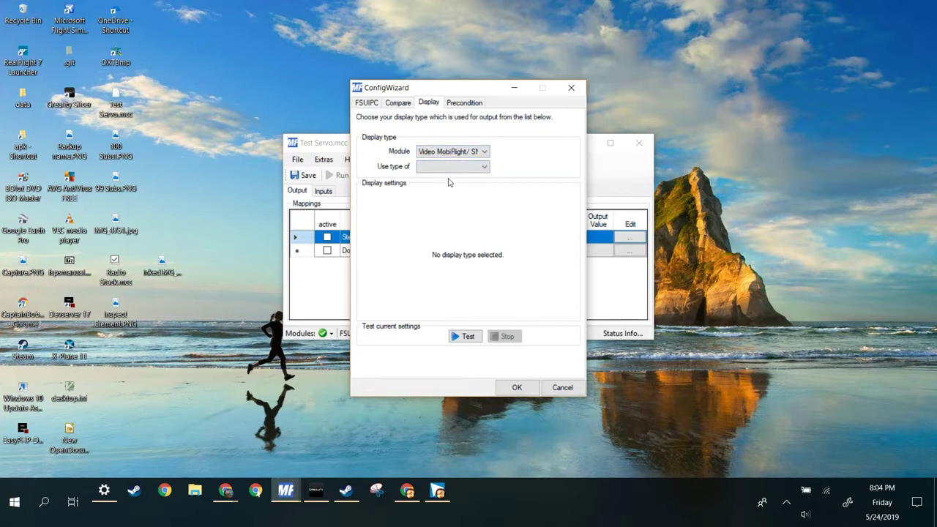
{"action": "left_click", "coordinate": [454, 168]}
{"action": "left_click", "coordinate": [452, 177]}
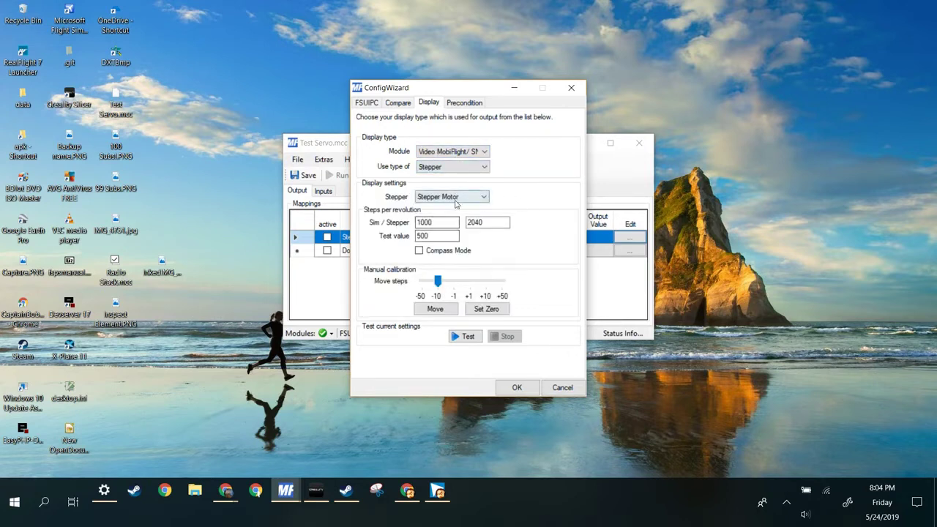
{"action": "left_click", "coordinate": [455, 197]}
{"action": "left_click", "coordinate": [456, 206]}
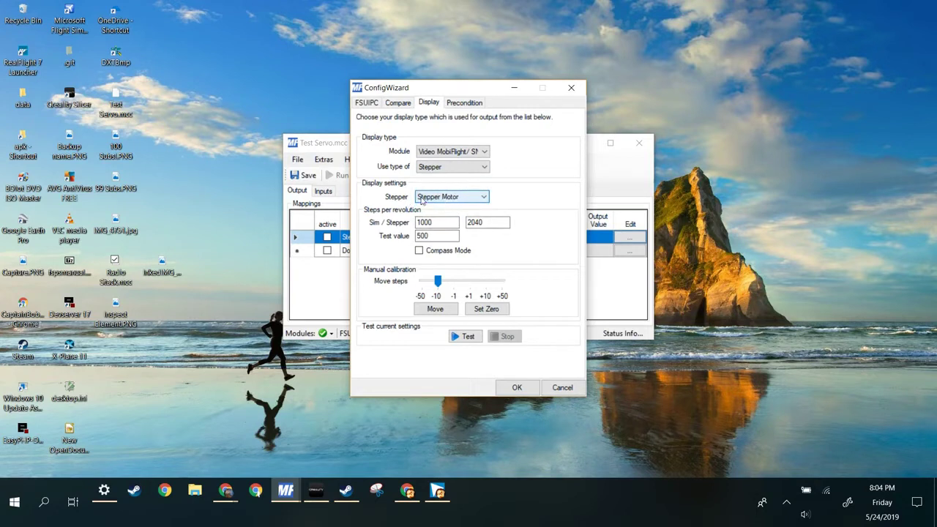
{"action": "left_click", "coordinate": [443, 198]}
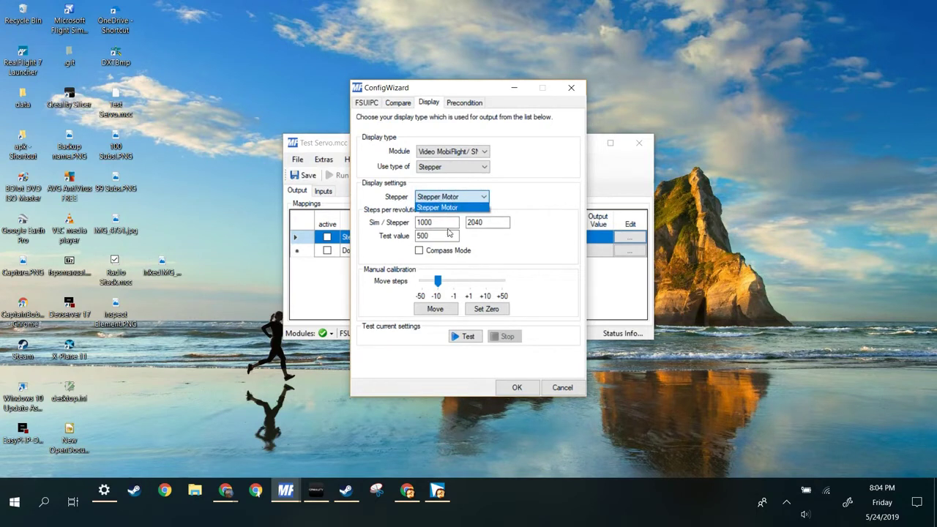
{"action": "left_click", "coordinate": [451, 197]}
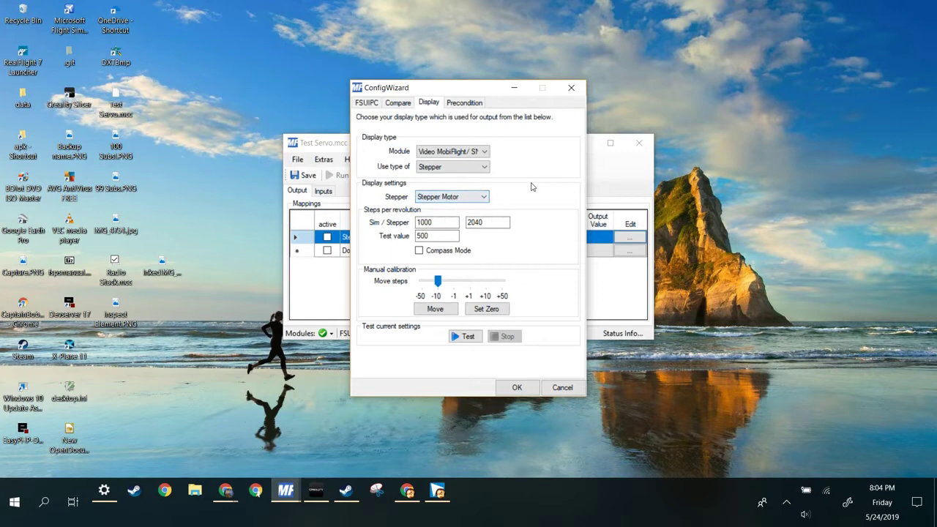
Step: Select the Sim / Stepper value 1000 and turn on Compass Mode
{"action": "left_click", "coordinate": [436, 221]}
{"action": "left_click_drag", "start_coordinate": [435, 220], "coordinate": [413, 221]}
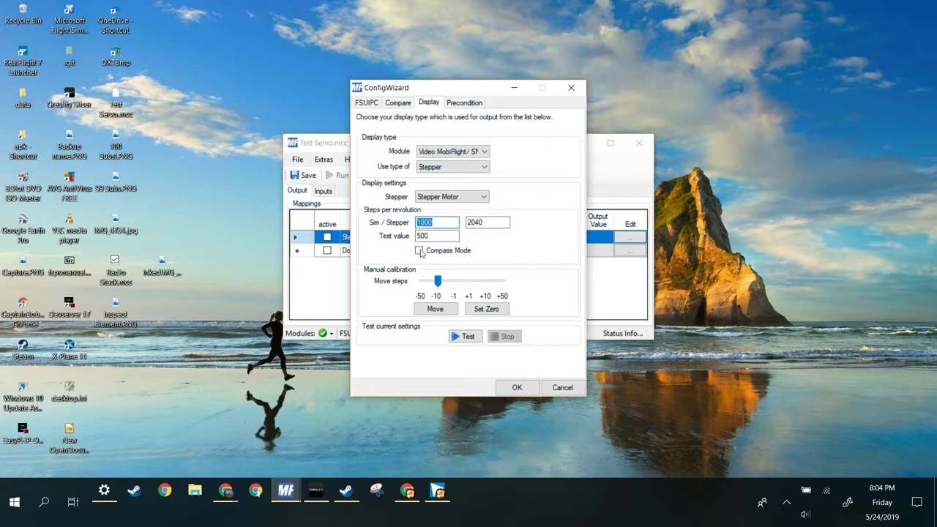
{"action": "left_click", "coordinate": [419, 253]}
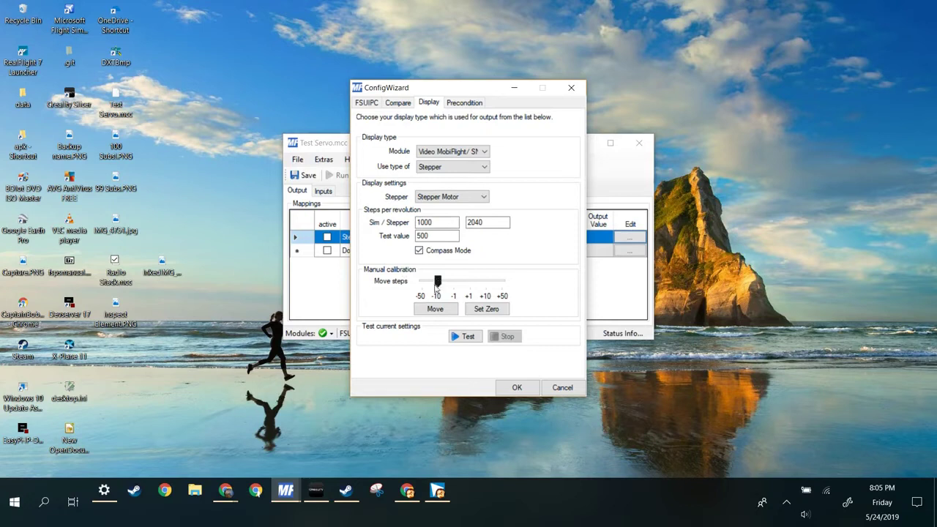
{"action": "left_click", "coordinate": [468, 338]}
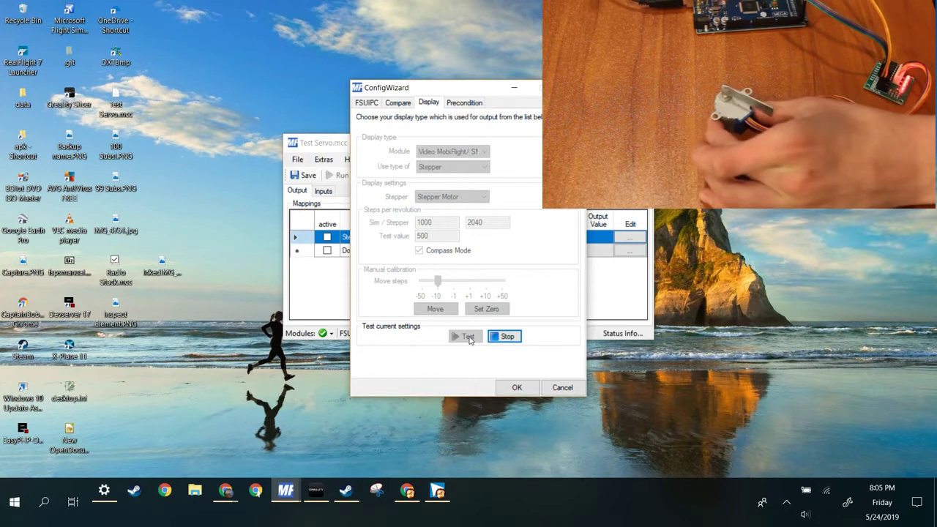
{"action": "left_click", "coordinate": [511, 337]}
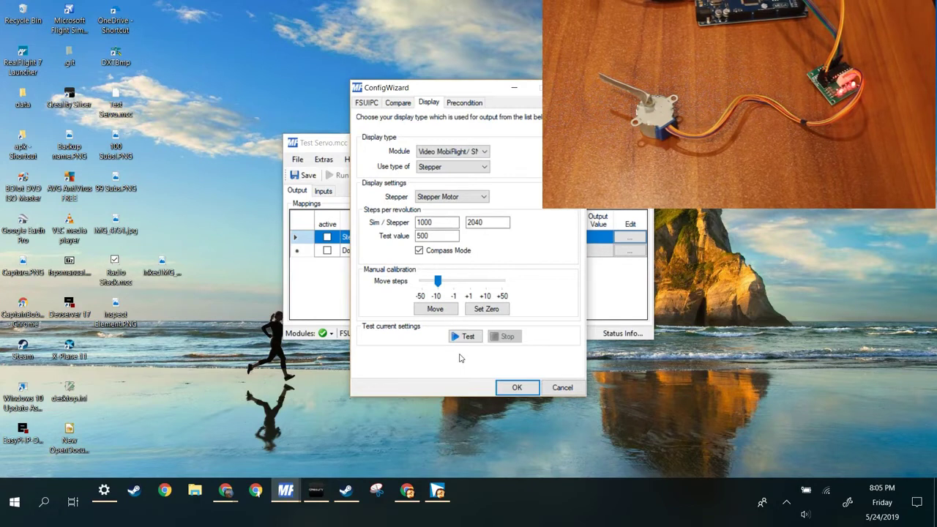
{"action": "left_click", "coordinate": [521, 389]}
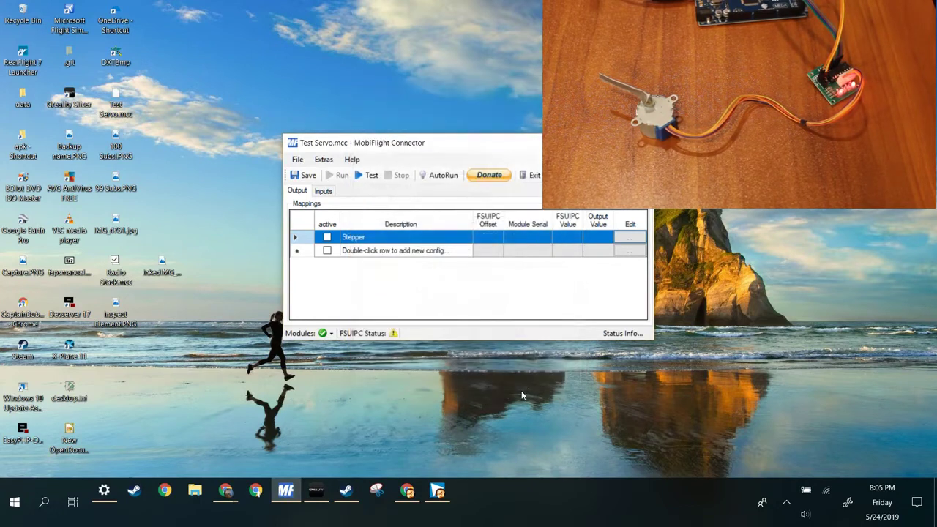
{"action": "left_click", "coordinate": [630, 237]}
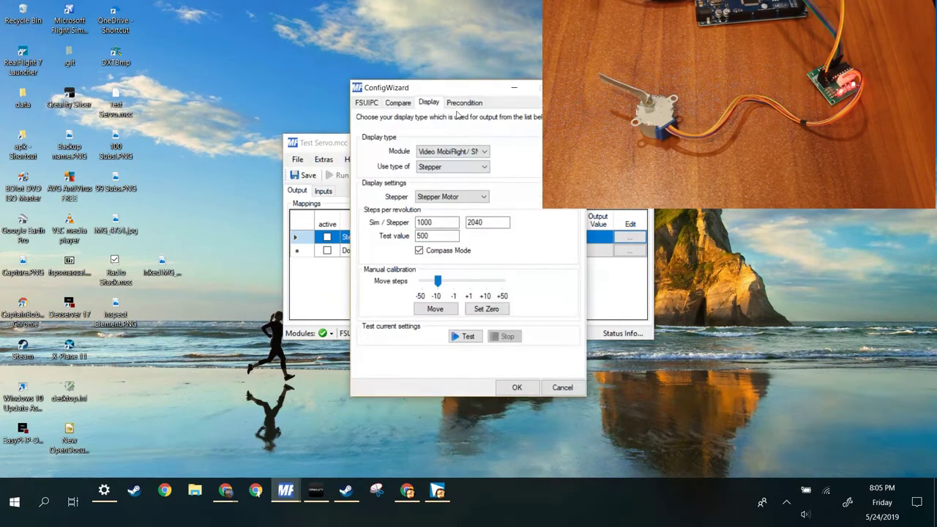
{"action": "left_click", "coordinate": [456, 338]}
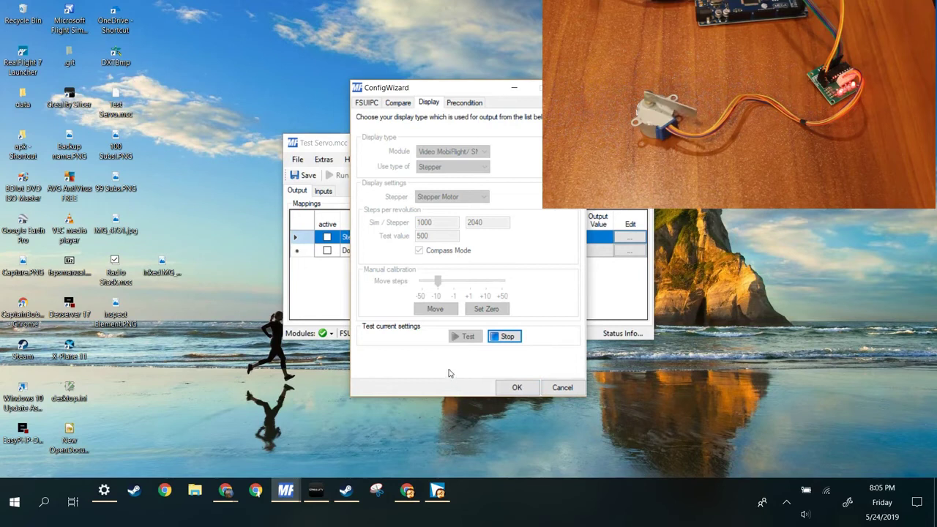
{"action": "left_click", "coordinate": [505, 337]}
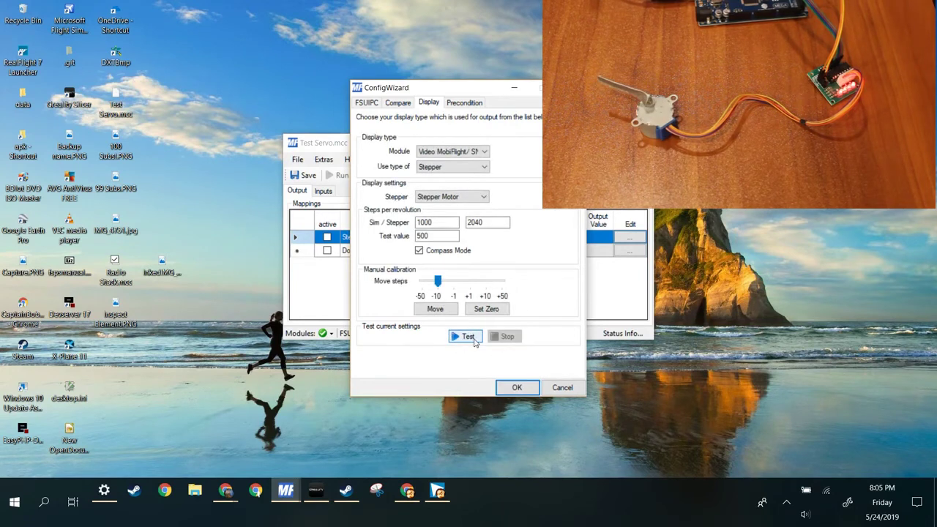
{"action": "left_click", "coordinate": [474, 340]}
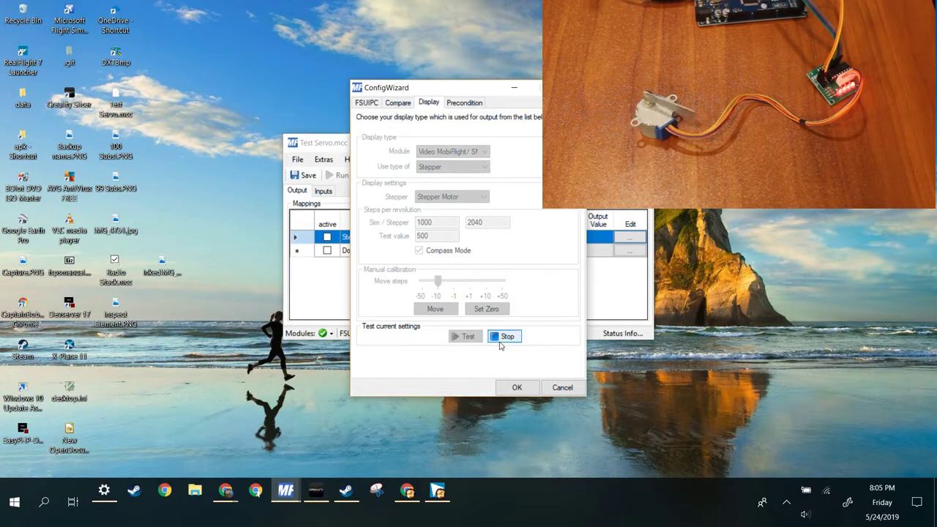
{"action": "left_click", "coordinate": [500, 342]}
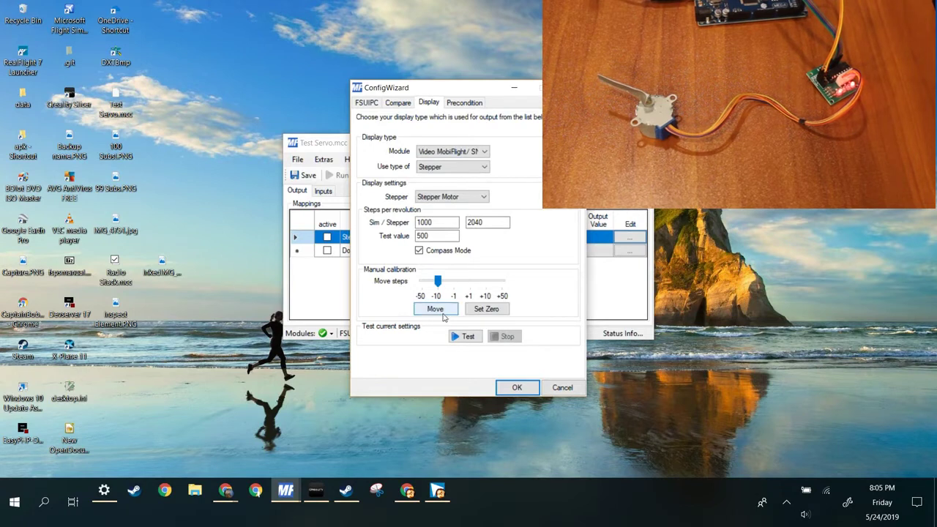
Step: Jog the motor with -1 and +50 step moves and set its zero position
{"action": "left_click_drag", "start_coordinate": [438, 282], "coordinate": [459, 283]}
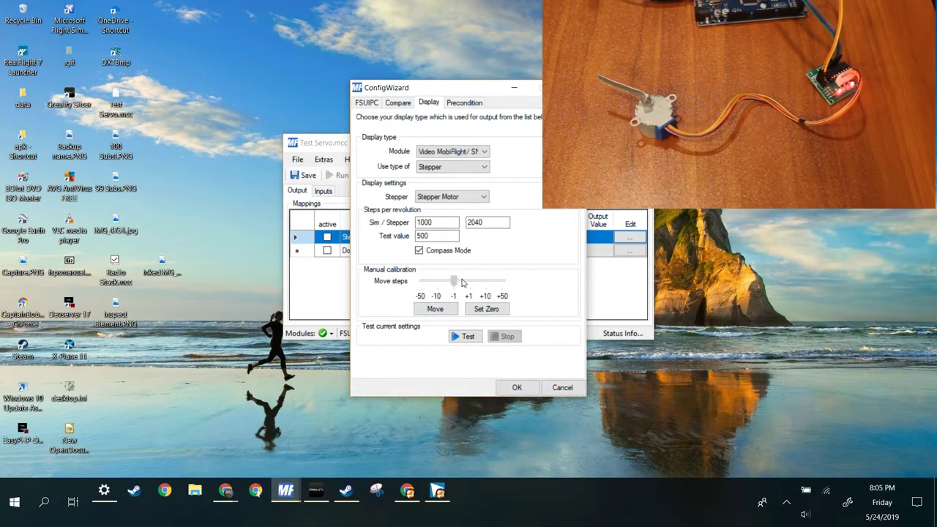
{"action": "left_click", "coordinate": [485, 311]}
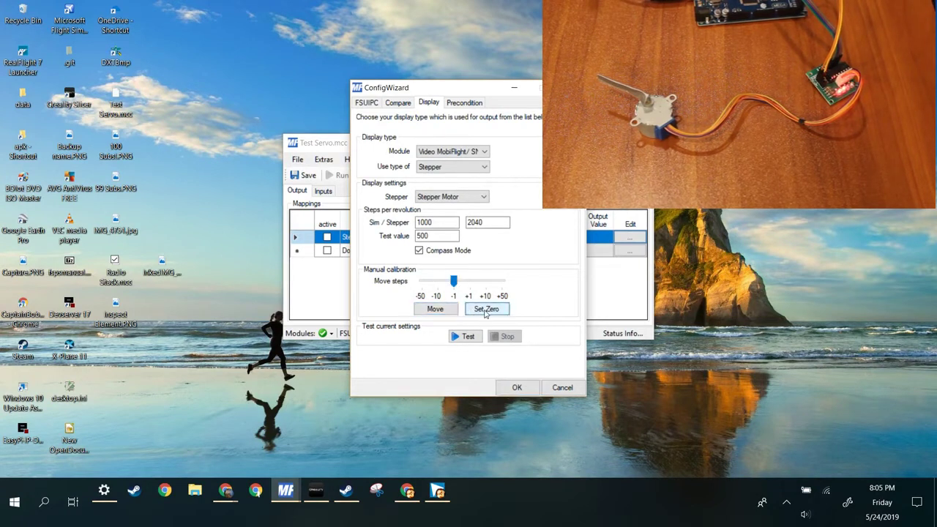
{"action": "mouse_move", "coordinate": [453, 282]}
{"action": "left_mouse_down"}
{"action": "mouse_move", "coordinate": [502, 284]}
{"action": "mouse_move", "coordinate": [422, 283]}
{"action": "mouse_move", "coordinate": [468, 282]}
{"action": "mouse_move", "coordinate": [457, 282]}
{"action": "left_mouse_up"}
{"action": "left_click", "coordinate": [441, 312]}
{"action": "left_click", "coordinate": [435, 309]}
{"action": "left_click", "coordinate": [441, 313]}
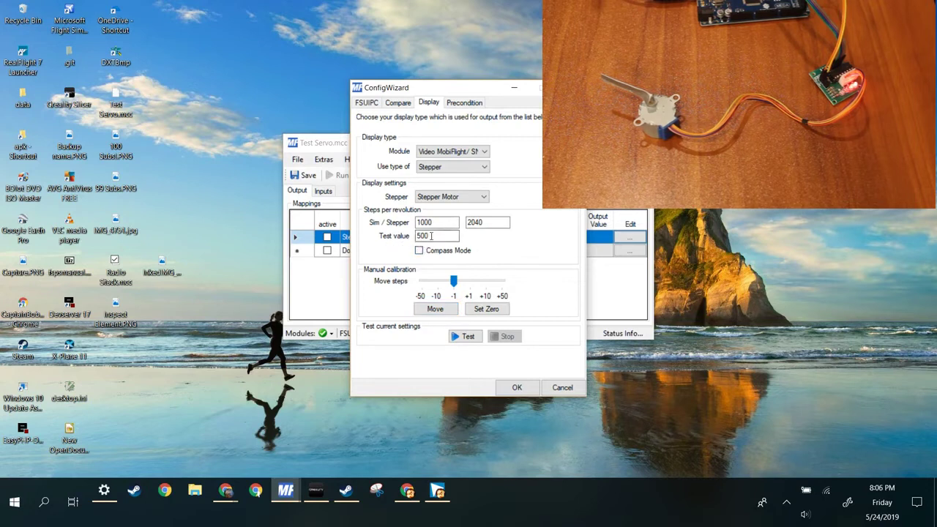
Step: Review the Compare tab, save the Stepper output settings, and switch to Steam
{"action": "left_click", "coordinate": [399, 103]}
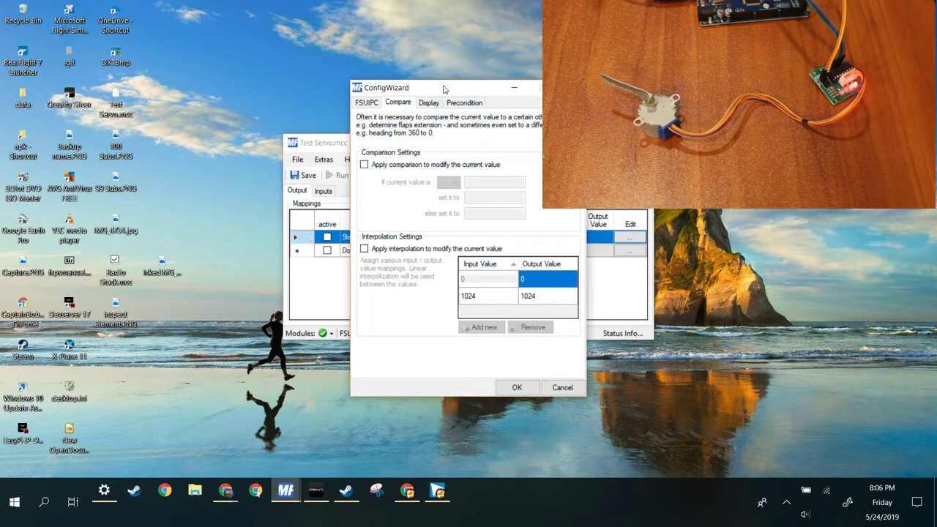
{"action": "left_click", "coordinate": [429, 103]}
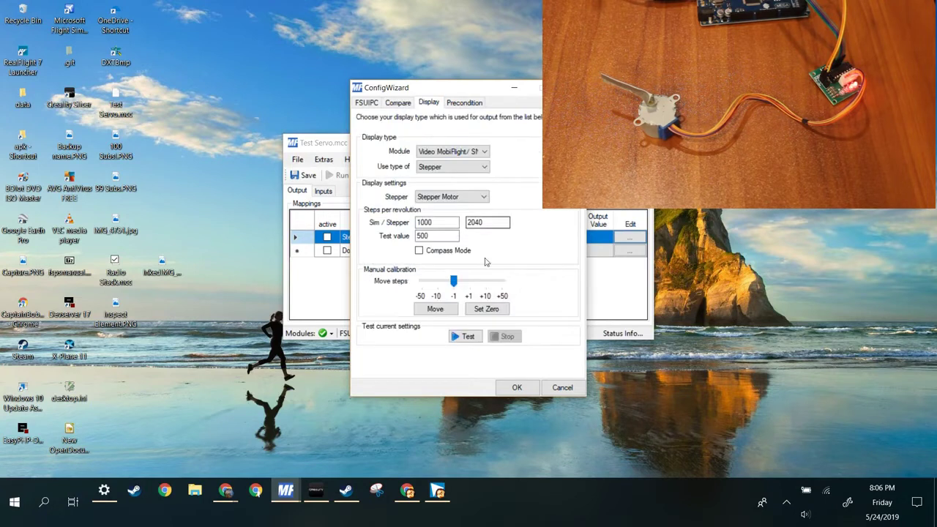
{"action": "left_click", "coordinate": [516, 388]}
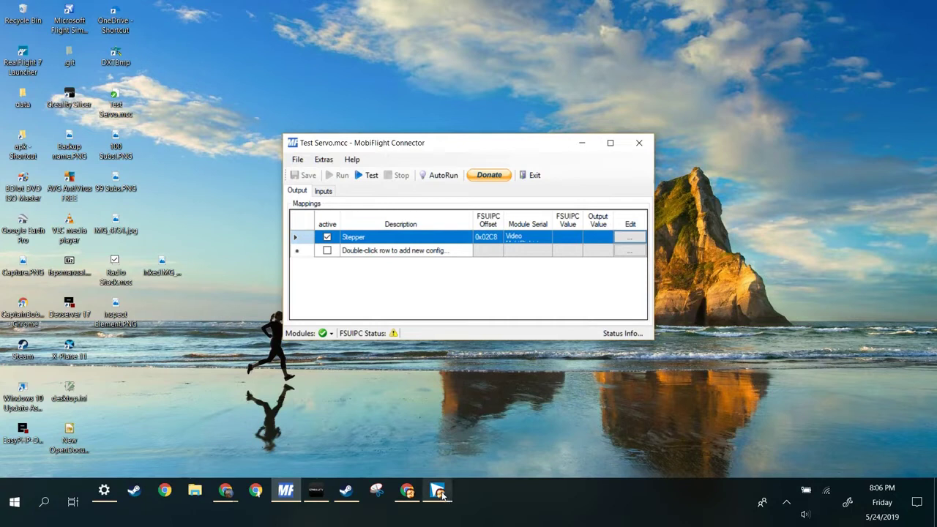
{"action": "left_click", "coordinate": [348, 492]}
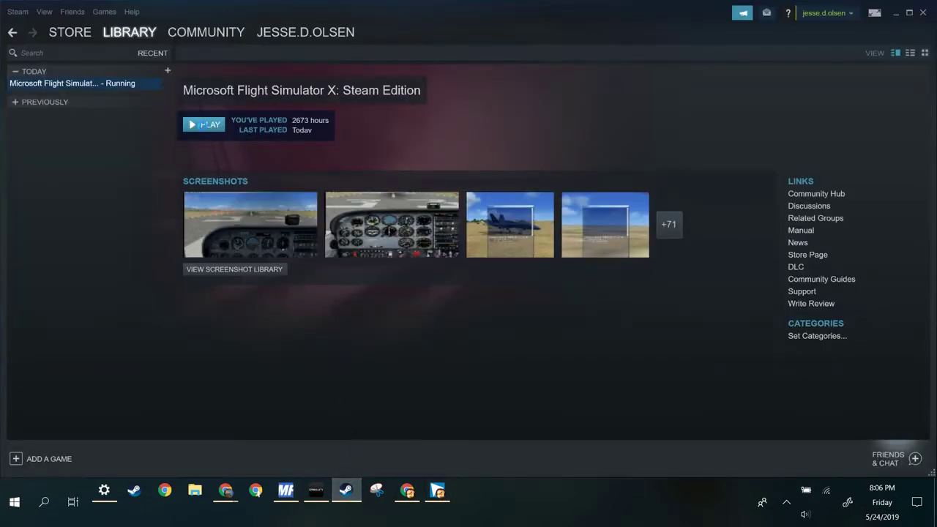
Step: Launch Microsoft Flight Simulator X: Steam Edition from the Steam library
{"action": "left_click", "coordinate": [205, 124]}
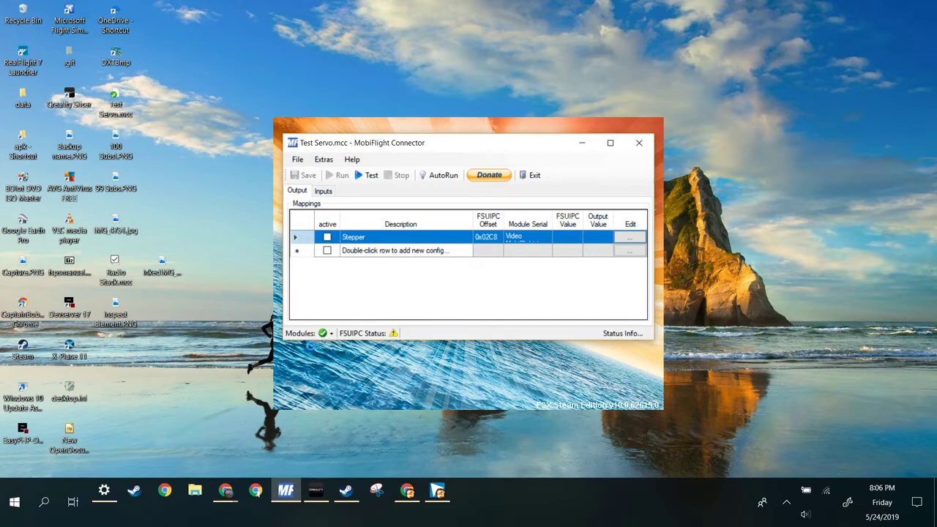
Step: Verify the Video MobiFlight module is connected, then start a test run of the Stepper mapping
{"action": "left_click", "coordinate": [332, 335]}
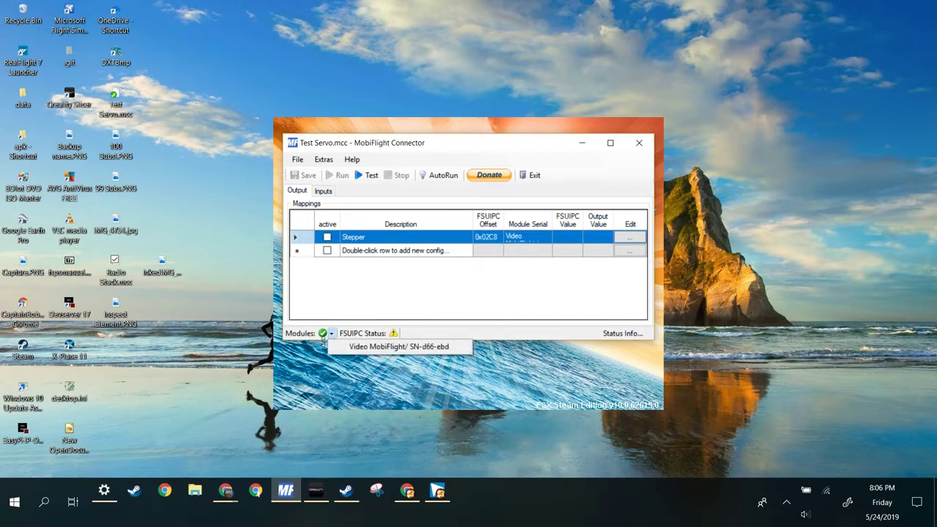
{"action": "left_click", "coordinate": [393, 314]}
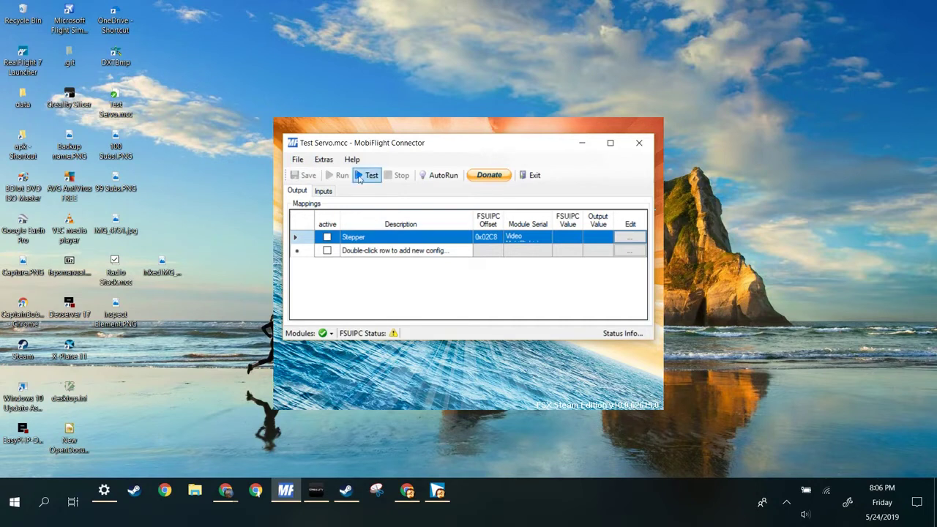
{"action": "left_click", "coordinate": [359, 179]}
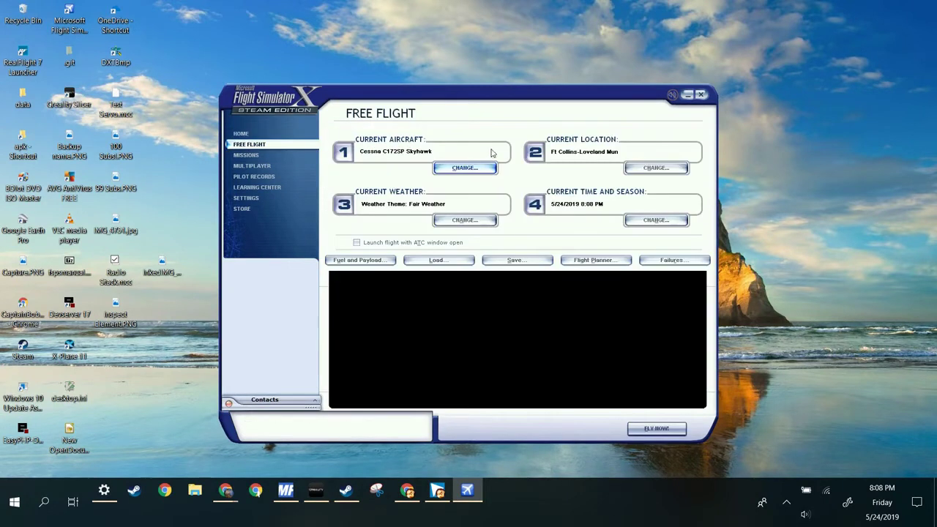
Step: Launch the Cessna C172SP free flight at Ft Collins-Loveland Mun with FLY NOW!
{"action": "left_click", "coordinate": [657, 429]}
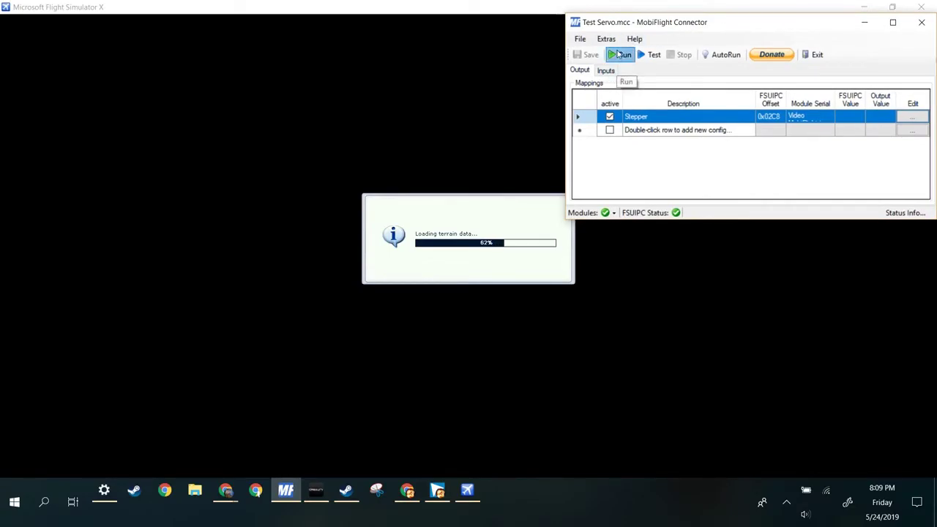
Step: Switch MobiFlight's AutoRun on so the current config runs at next start-up
{"action": "left_click", "coordinate": [722, 57]}
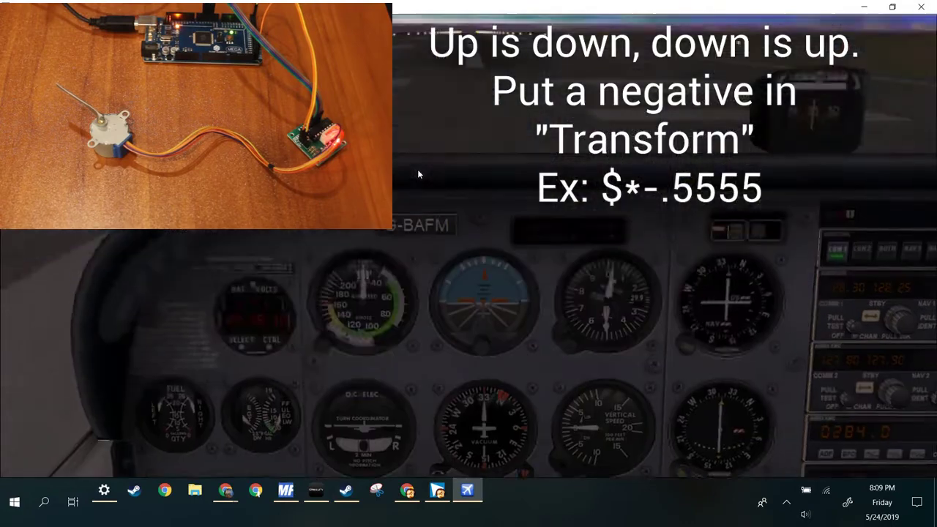
Step: Zoom the virtual cockpit out to 0.40 to show more panel and runway
{"action": "key", "text": "minus"}
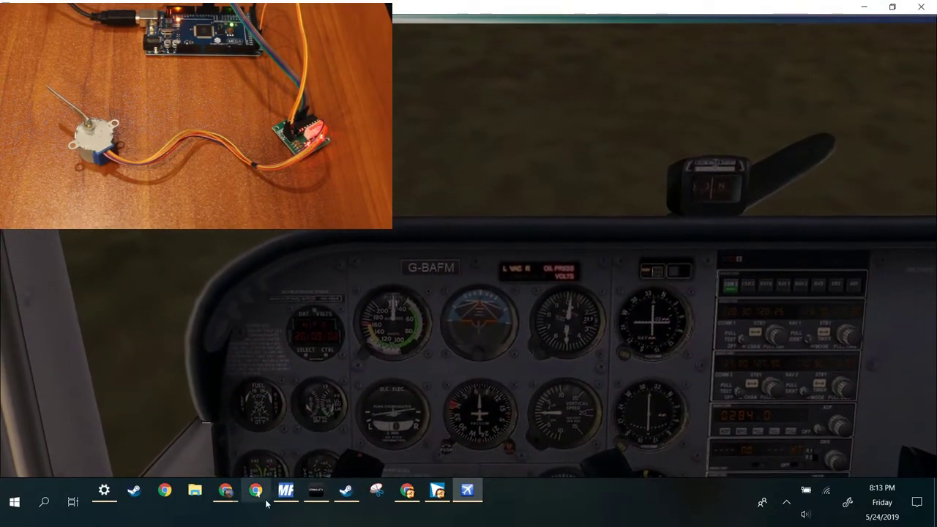
Step: Re-enter the Stepper mapping's steps-per-revolution value (typing 1), then return to Flight Simulator X
{"action": "left_click", "coordinate": [286, 491]}
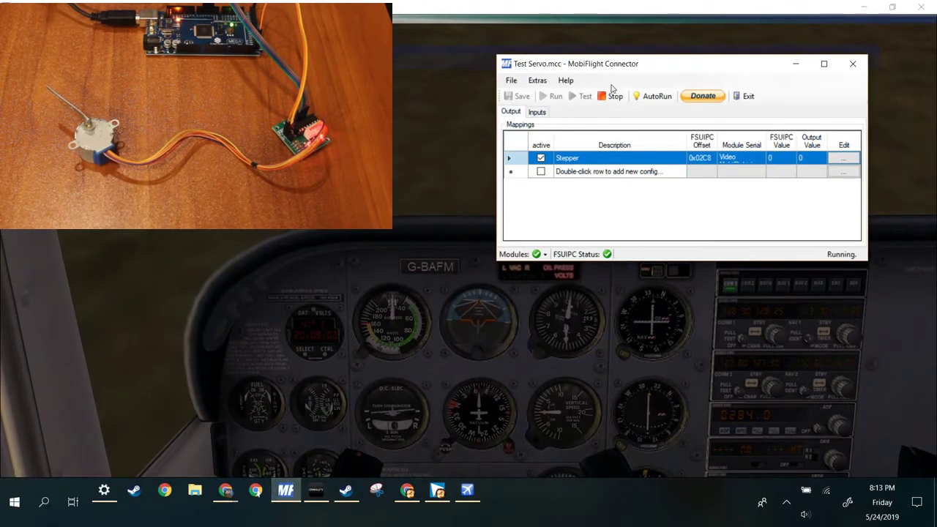
{"action": "left_click", "coordinate": [537, 80]}
{"action": "left_click", "coordinate": [550, 181]}
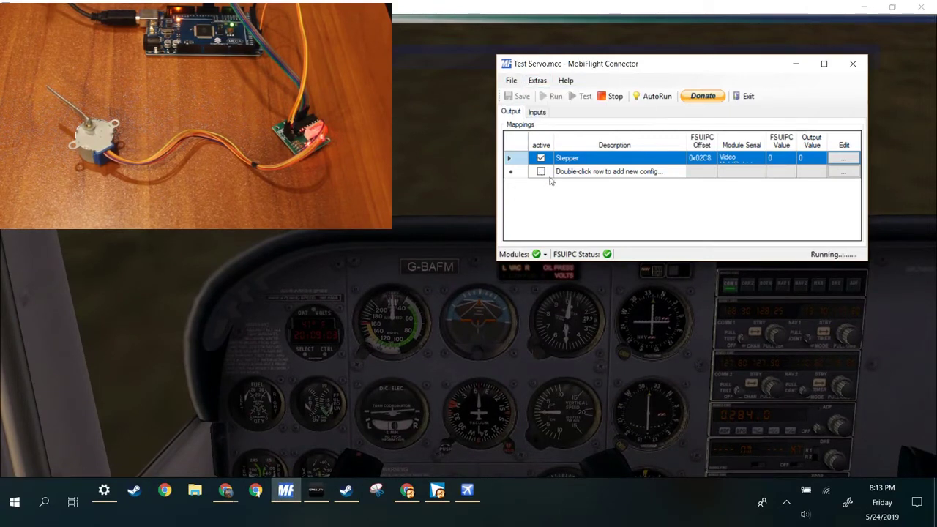
{"action": "left_click", "coordinate": [842, 164]}
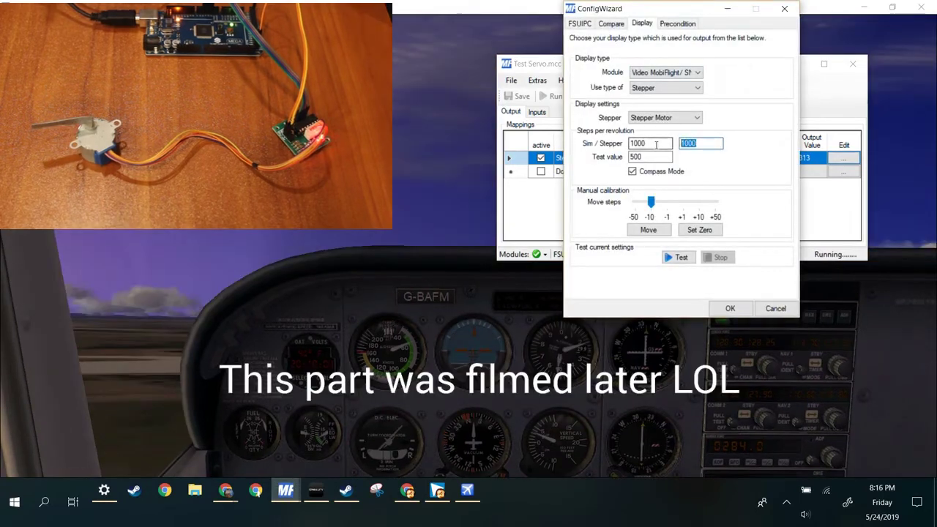
{"action": "type", "text": "1"}
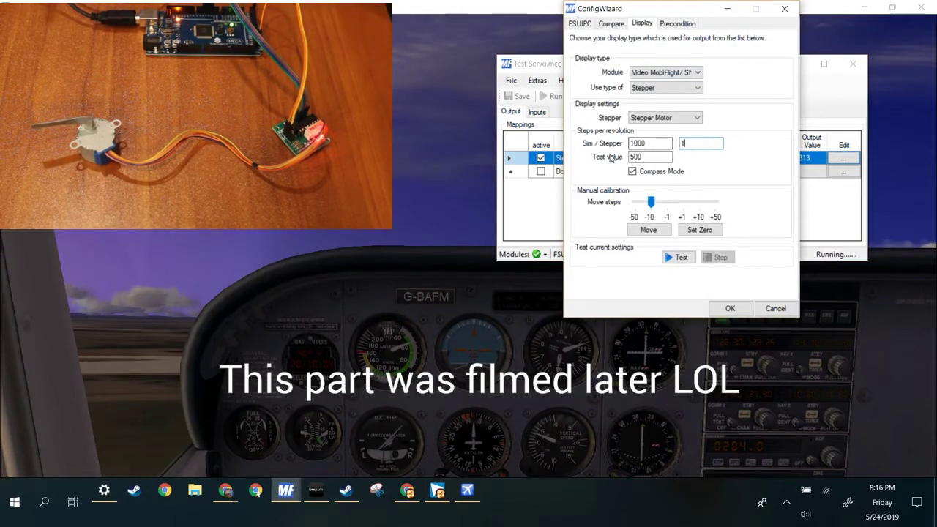
{"action": "left_click", "coordinate": [745, 310]}
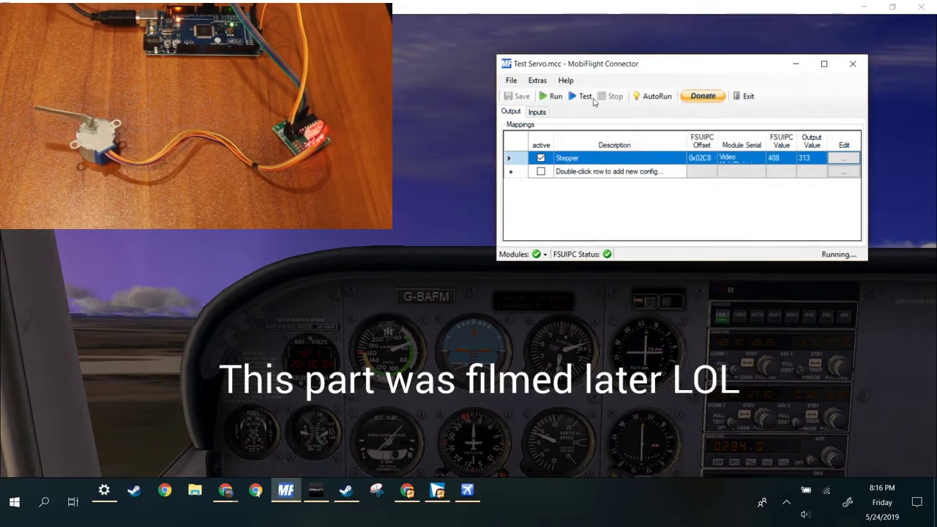
{"action": "left_click", "coordinate": [392, 216]}
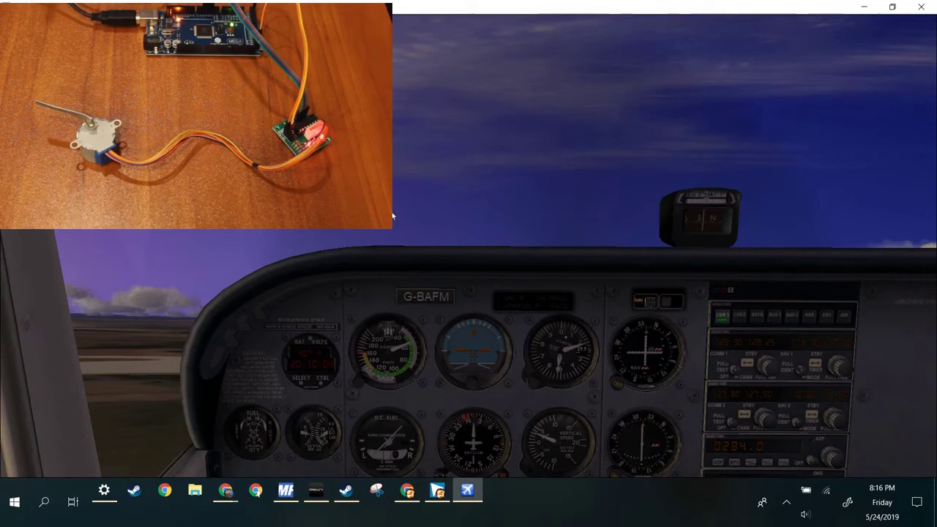
Step: Cycle to the outside spot view of G-BAFM, then back to the virtual cockpit
{"action": "key", "text": "s"}
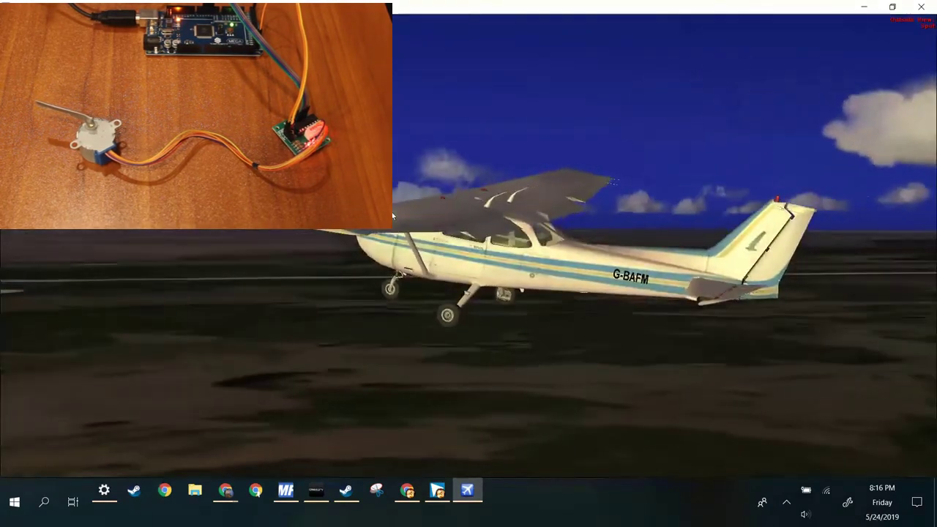
{"action": "key", "text": "s"}
{"action": "key", "text": "s"}
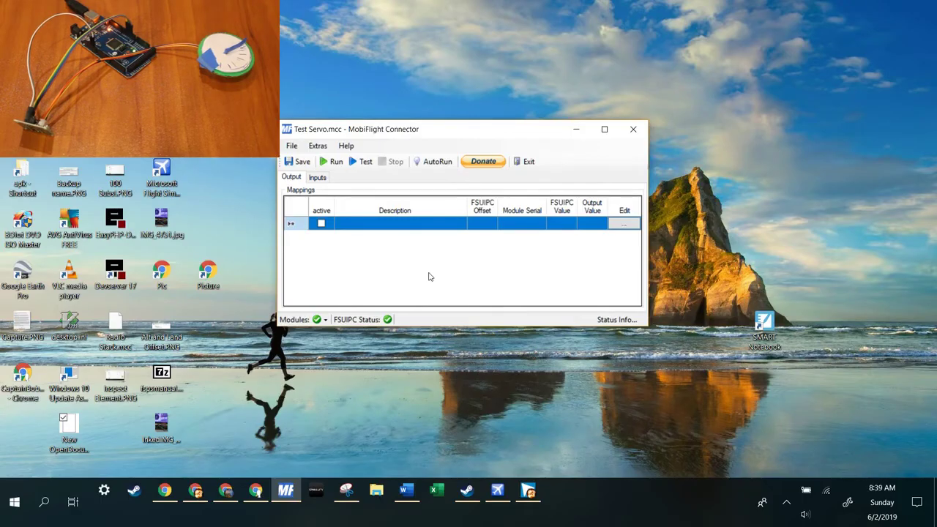
Step: Name the new mapping Flaps and load the Flaps - Retracted preset (0x0BE0, 4 bytes, 0xFFFF)
{"action": "type", "text": "F"}
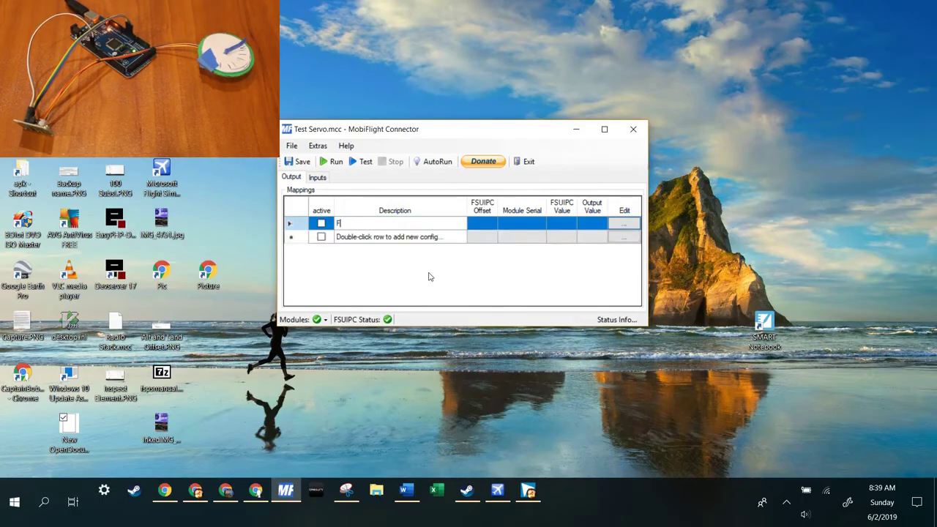
{"action": "type", "text": "laps"}
{"action": "key", "text": "Return"}
{"action": "left_click", "coordinate": [624, 223]}
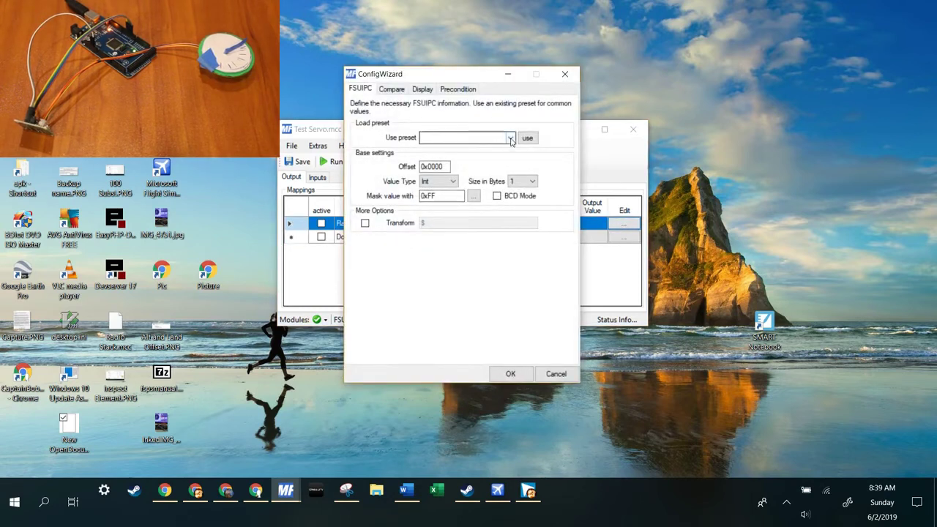
{"action": "left_click", "coordinate": [511, 139]}
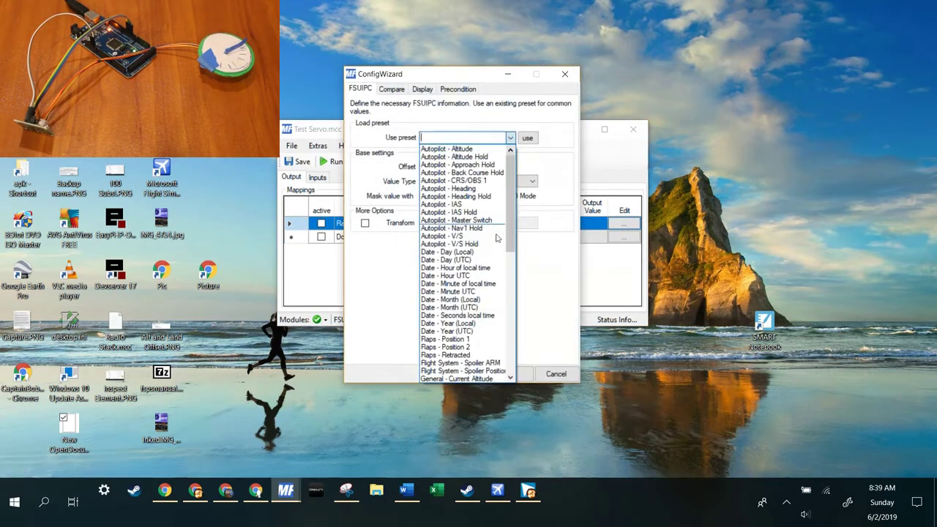
{"action": "left_click", "coordinate": [472, 357]}
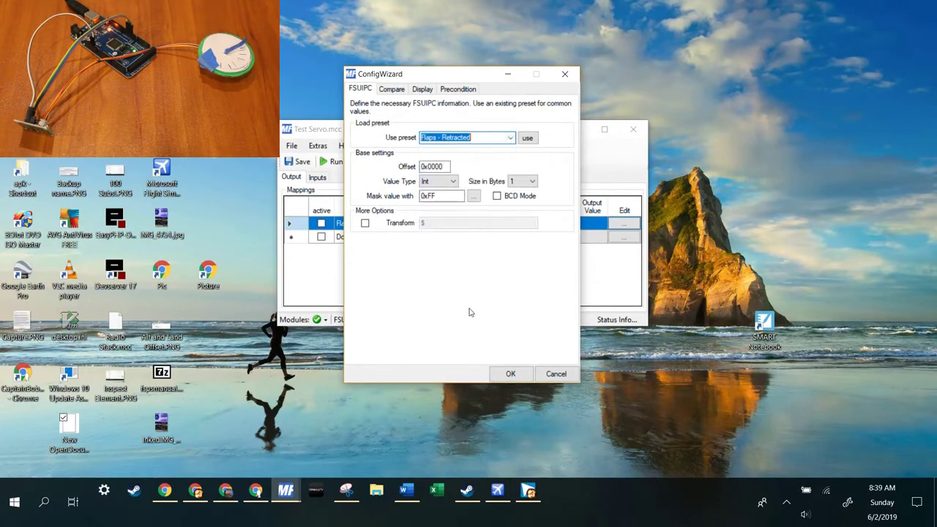
{"action": "left_click", "coordinate": [527, 139]}
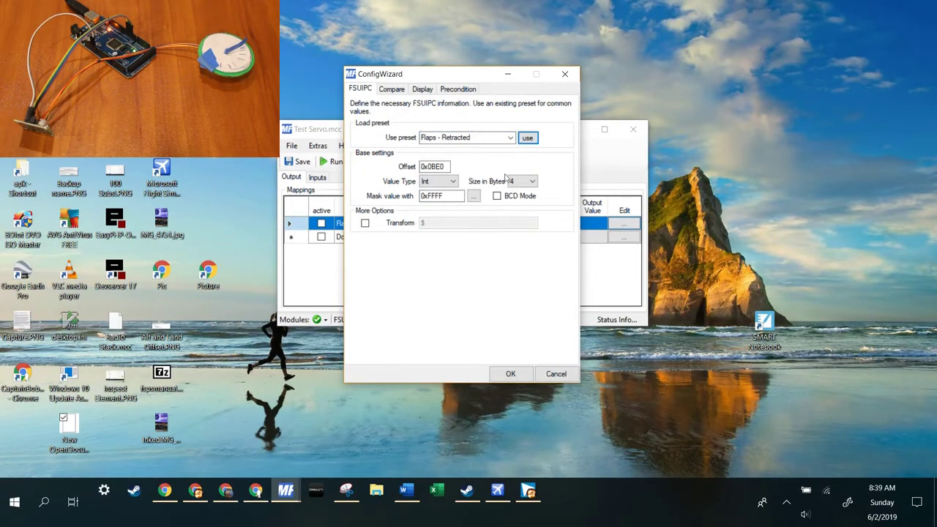
Step: Output Flaps to the Video MobiFlight module's Stepper Motor, test it, and accept the settings
{"action": "left_click", "coordinate": [422, 90]}
{"action": "left_click", "coordinate": [448, 139]}
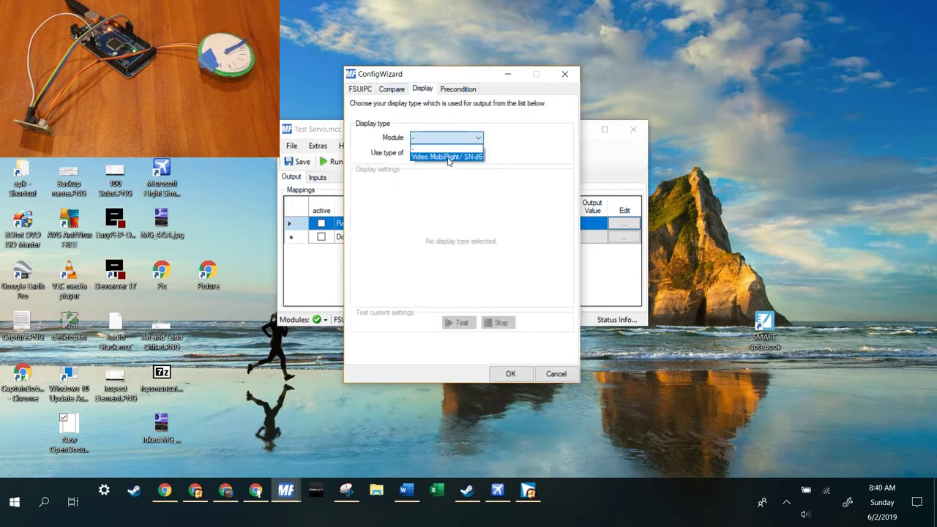
{"action": "left_click", "coordinate": [449, 157]}
{"action": "left_click", "coordinate": [437, 155]}
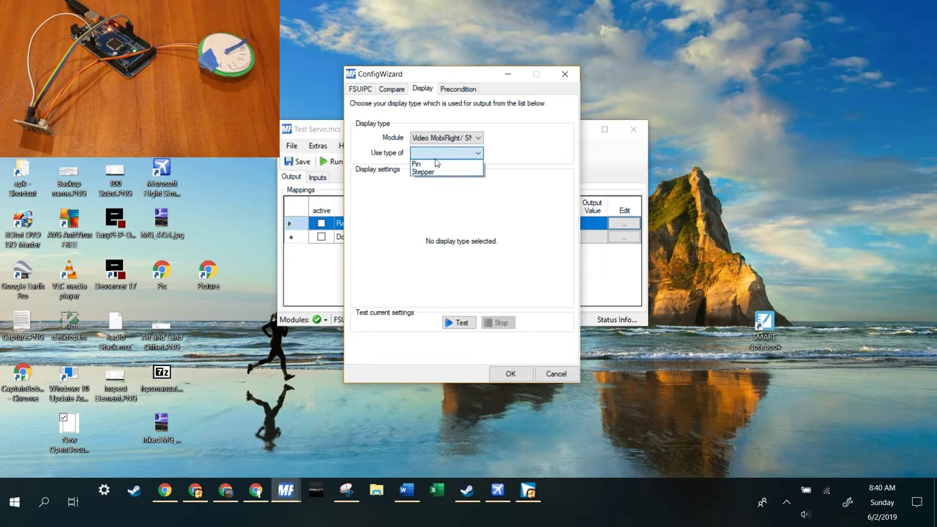
{"action": "left_click", "coordinate": [432, 172]}
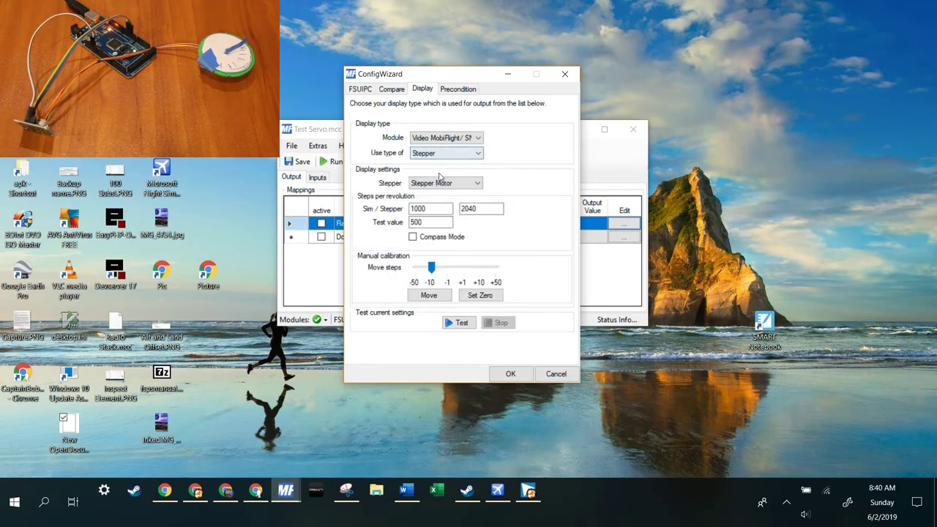
{"action": "left_click", "coordinate": [437, 184]}
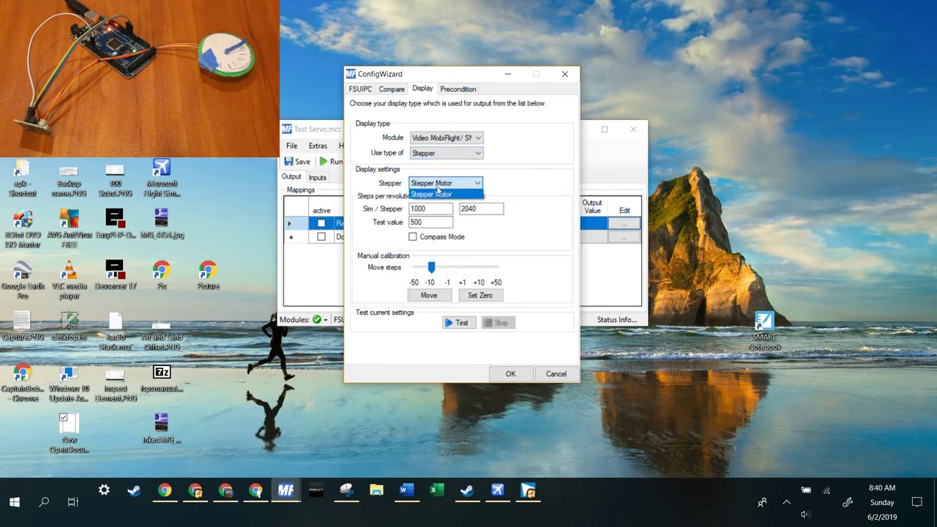
{"action": "left_click", "coordinate": [475, 184]}
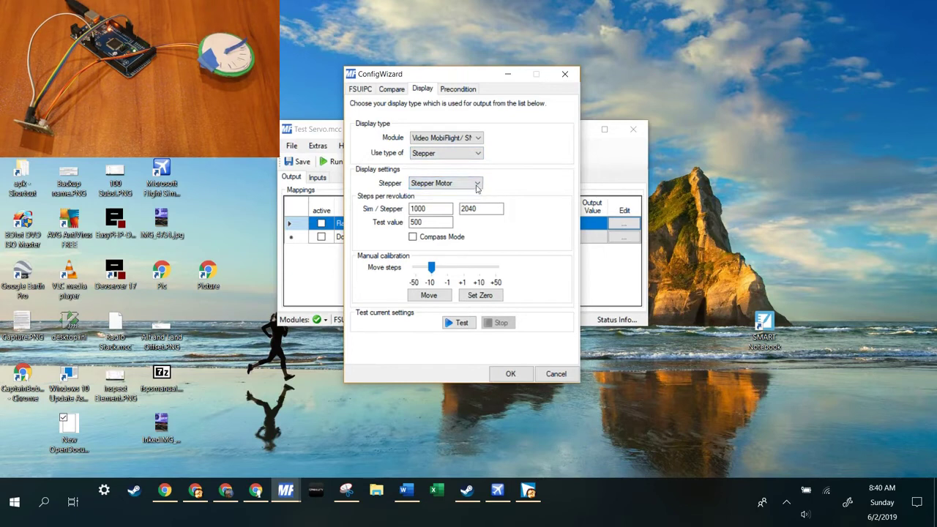
{"action": "left_click", "coordinate": [459, 323]}
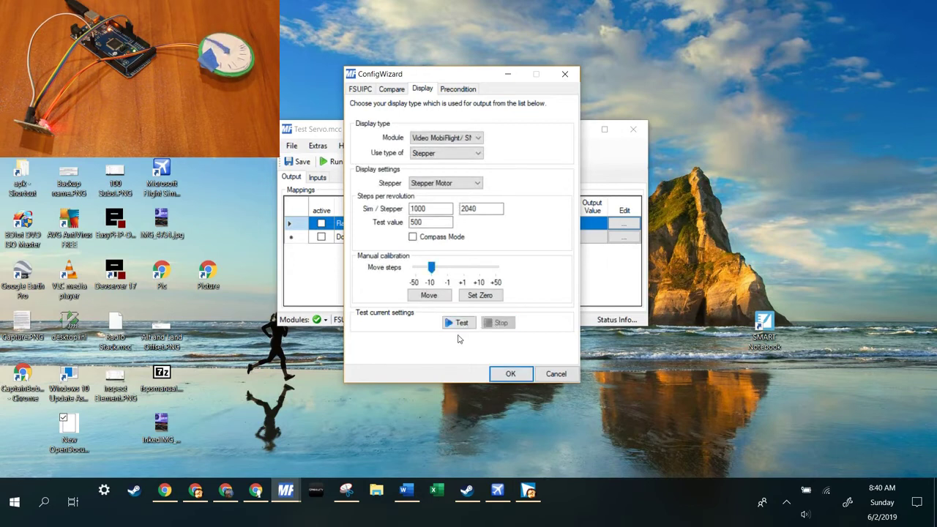
{"action": "left_click", "coordinate": [508, 377]}
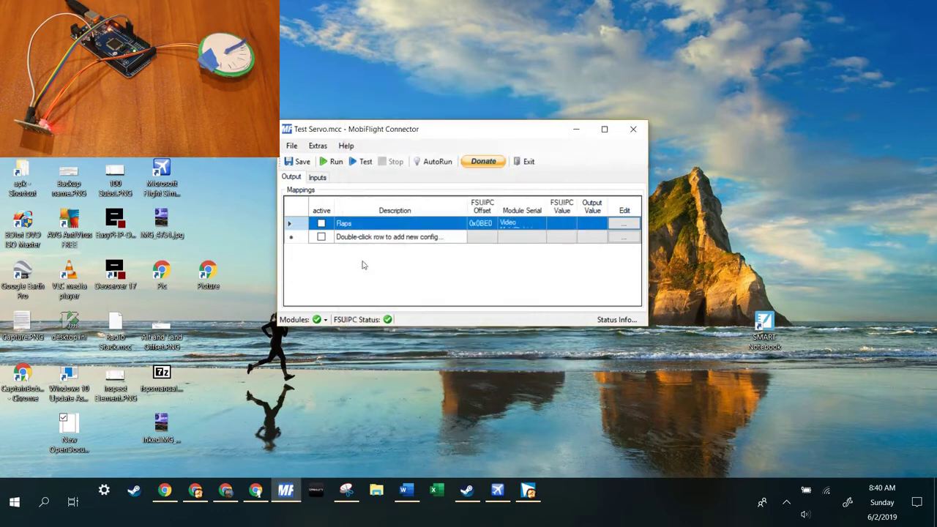
Step: Tick the Flaps mapping active, start Run, and bring the FSX cockpit forward
{"action": "left_click", "coordinate": [322, 225]}
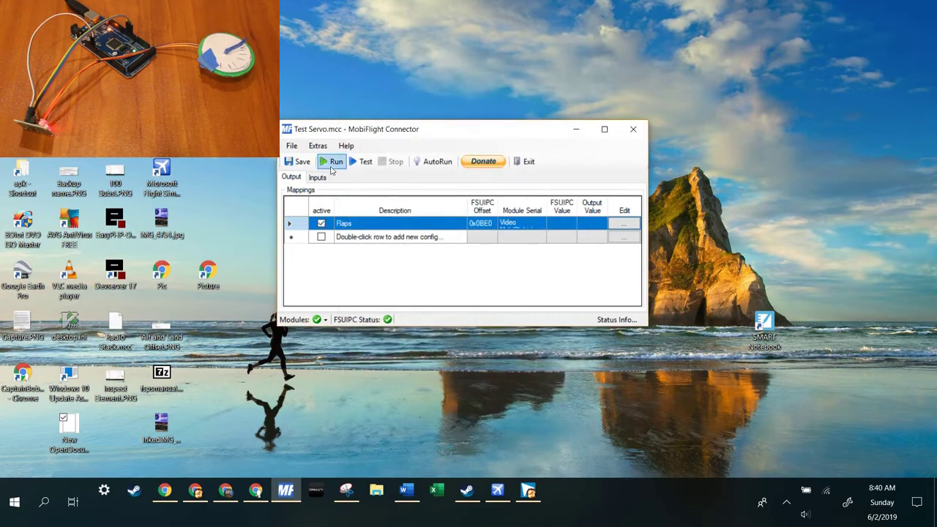
{"action": "left_click", "coordinate": [334, 161]}
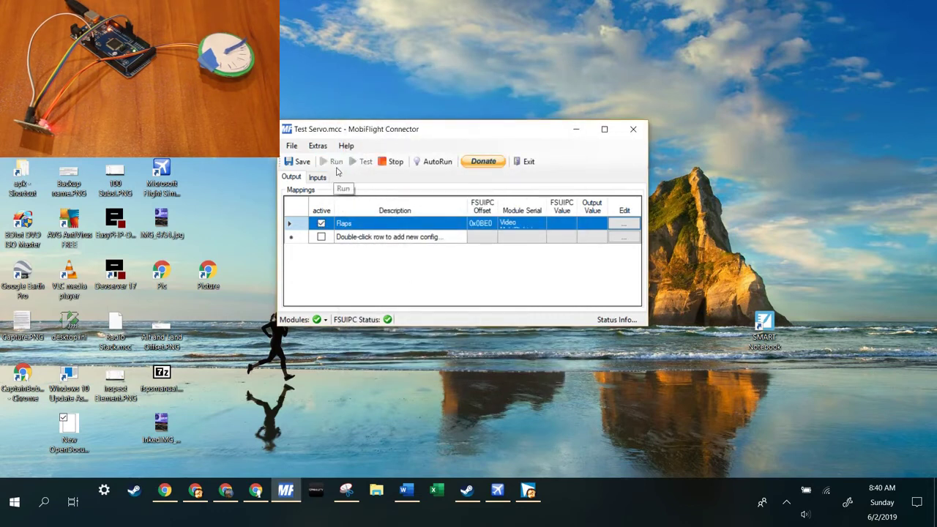
{"action": "left_click", "coordinate": [529, 492]}
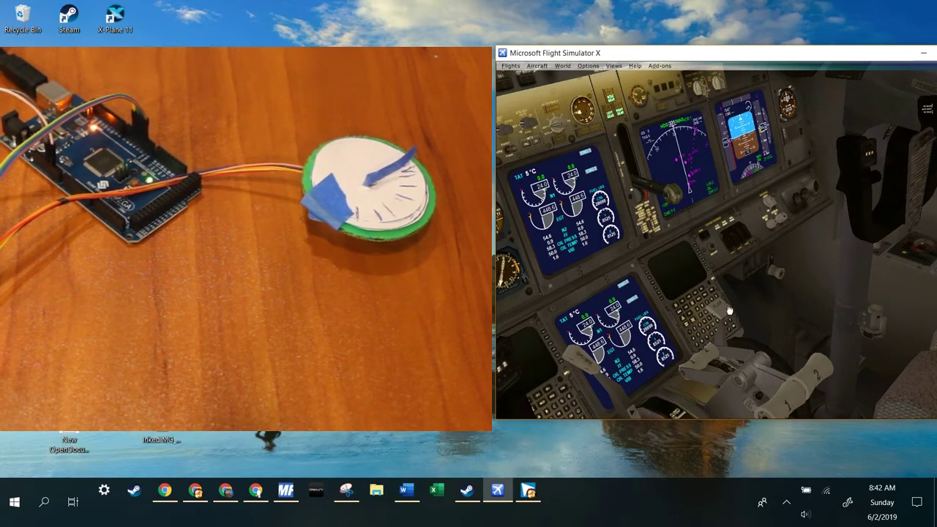
Step: Lower the 737 flaps lever four detents with the mouse wheel, swinging the desk stepper
{"action": "scroll", "coordinate": [751, 335], "scroll_direction": "down", "scroll_amount": 1}
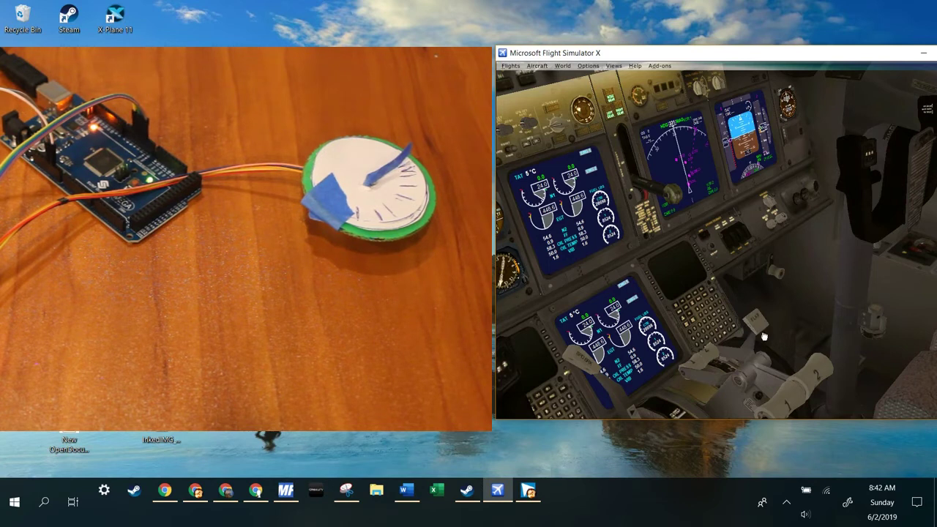
{"action": "scroll", "coordinate": [789, 354], "scroll_direction": "down", "scroll_amount": 1}
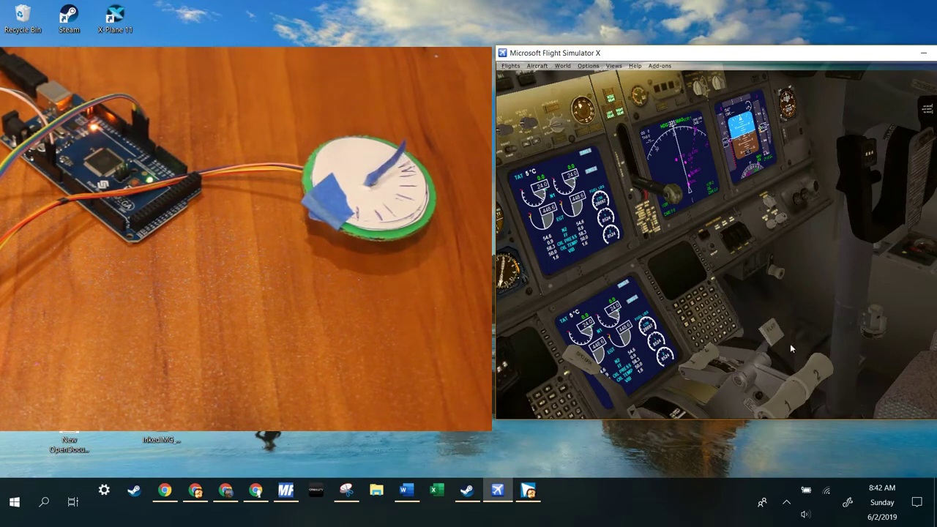
{"action": "scroll", "coordinate": [804, 359], "scroll_direction": "down", "scroll_amount": 1}
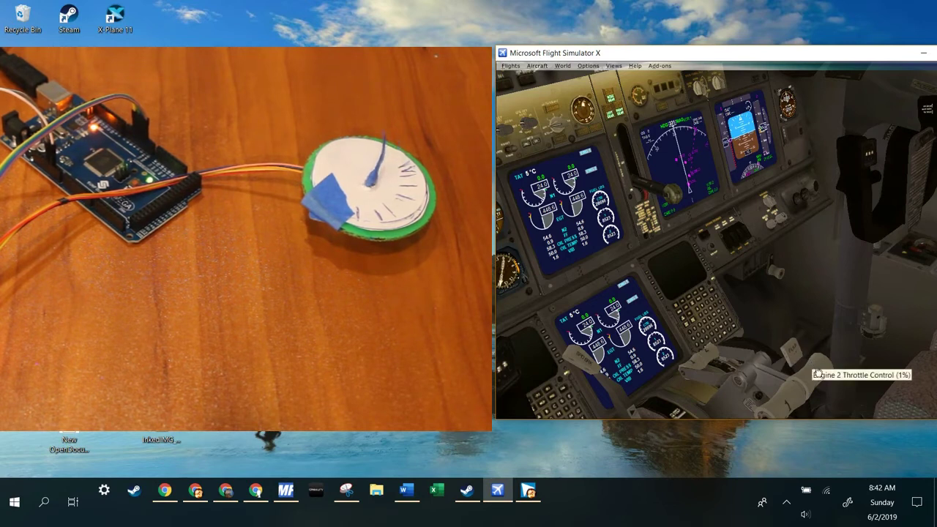
{"action": "scroll", "coordinate": [812, 366], "scroll_direction": "down", "scroll_amount": 1}
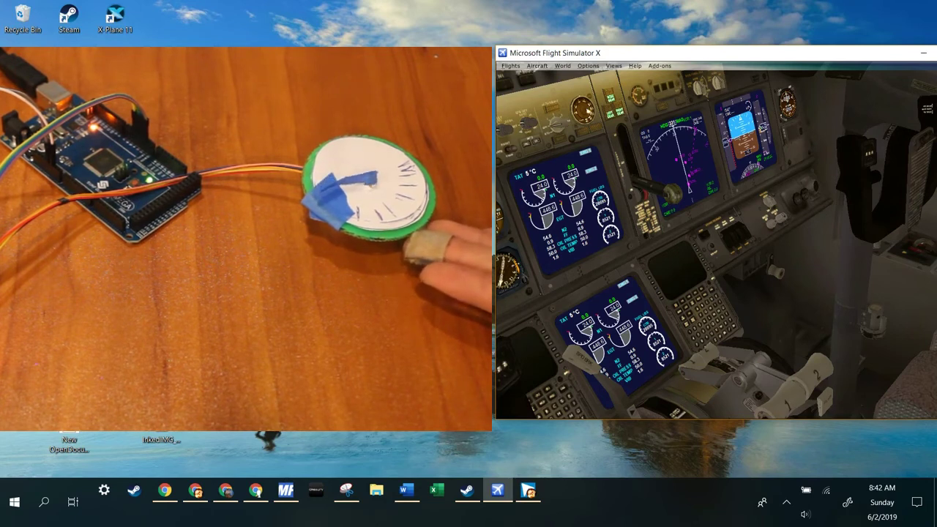
Step: Give the Flaps offset the inverting transform -$, save it, and return to the simulator
{"action": "left_click", "coordinate": [393, 235]}
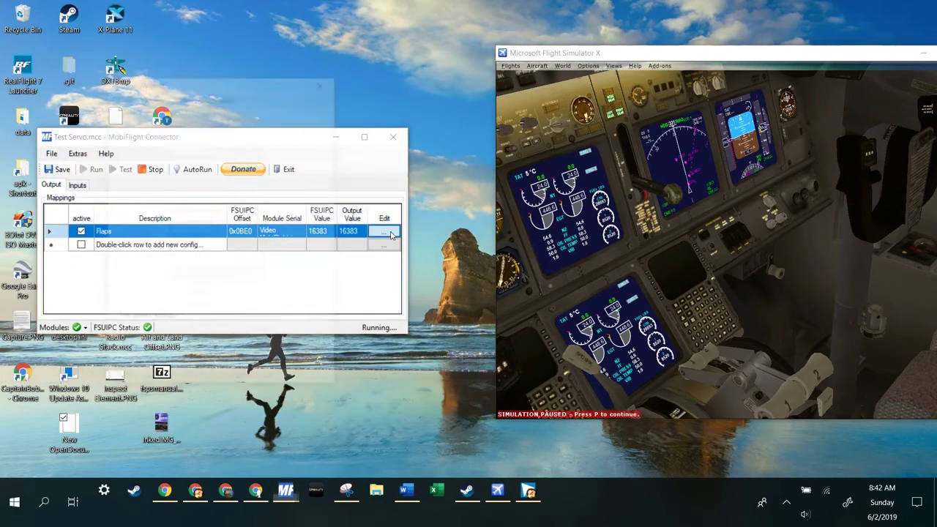
{"action": "left_click", "coordinate": [111, 98]}
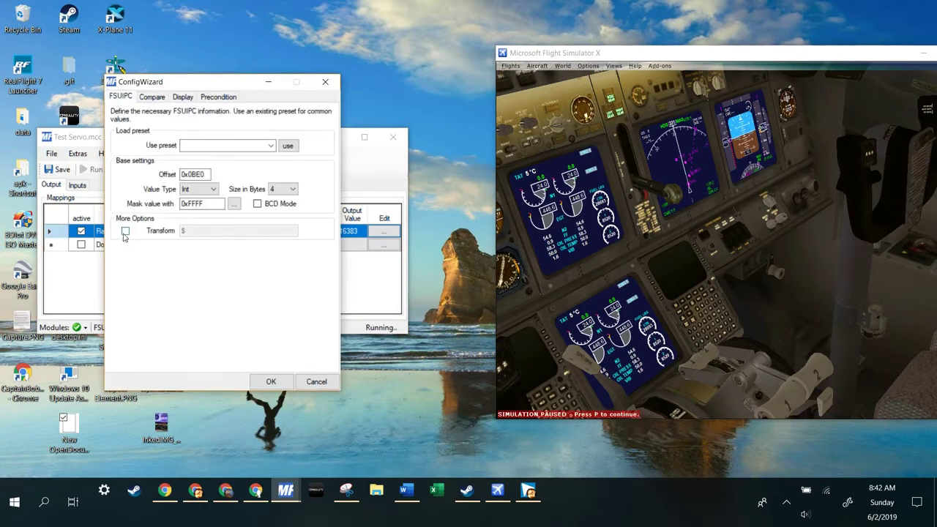
{"action": "left_click", "coordinate": [126, 231]}
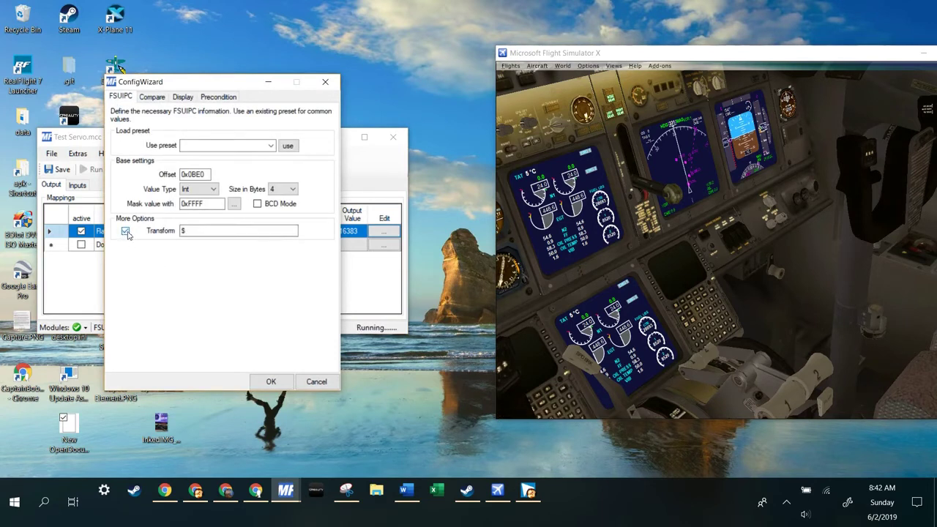
{"action": "left_click", "coordinate": [234, 230]}
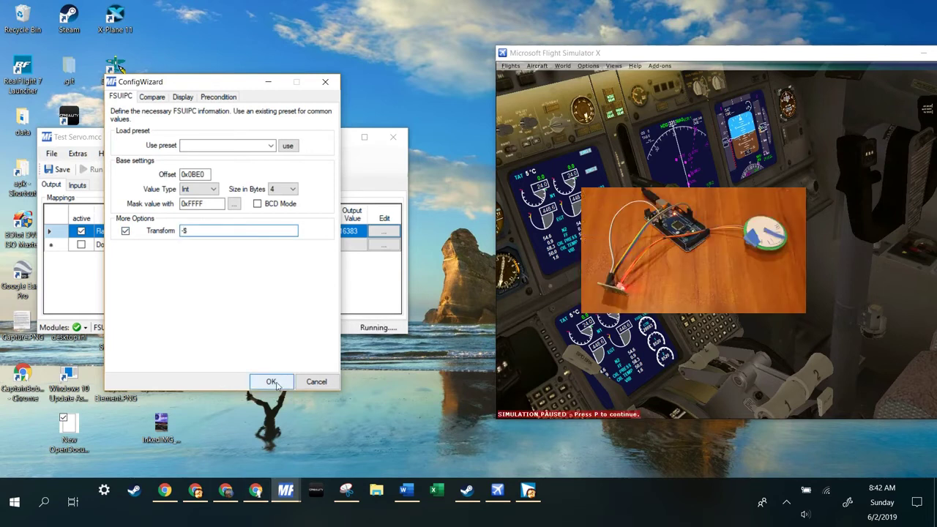
{"action": "type", "text": "-"}
{"action": "left_click", "coordinate": [268, 382]}
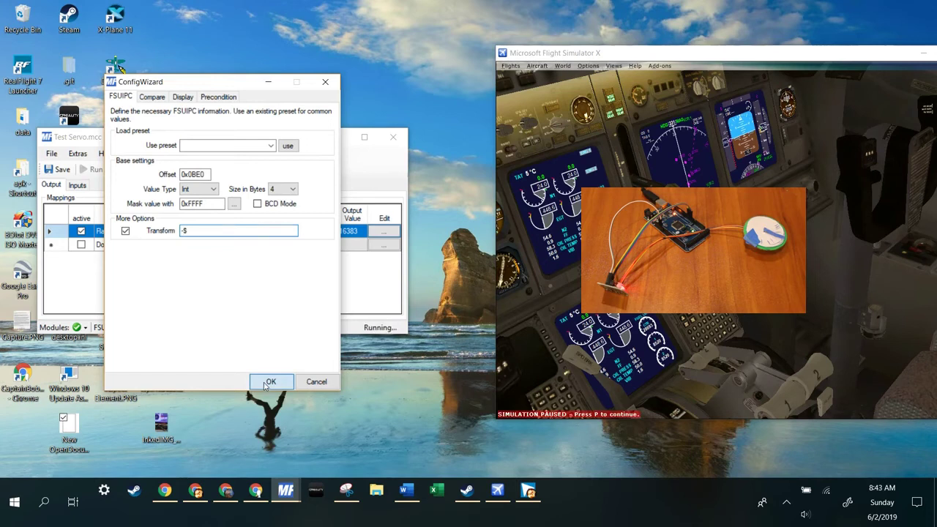
{"action": "left_click", "coordinate": [154, 176]}
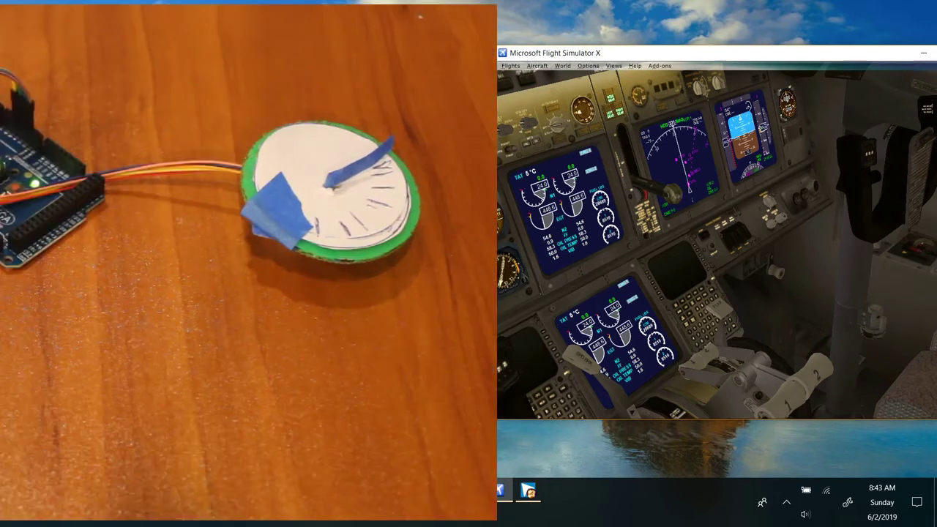
Step: Drag the FSX flaps lever to a new detent, giving flaps value 819 and output -819
{"action": "left_click_drag", "start_coordinate": [740, 331], "coordinate": [762, 338]}
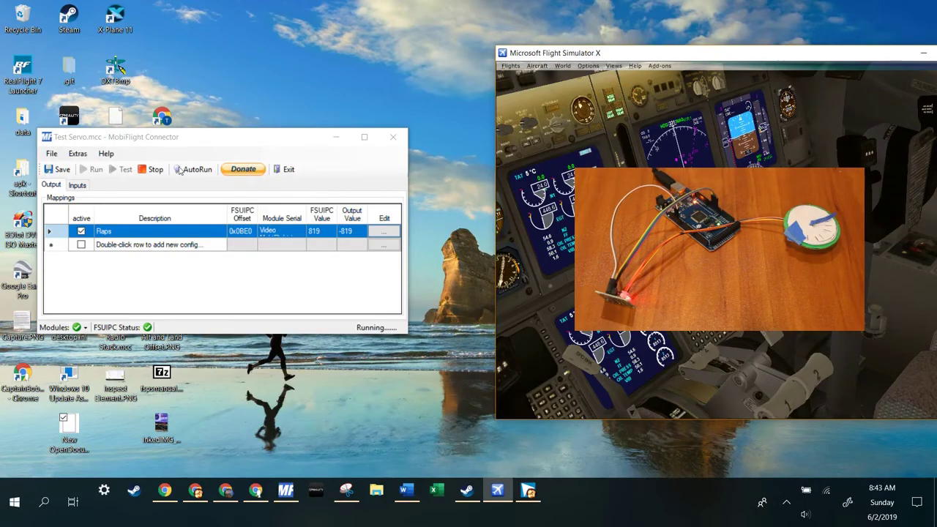
Step: In the Flaps mapping, enable interpolation and map input 1024 to output 1000
{"action": "left_click", "coordinate": [383, 231]}
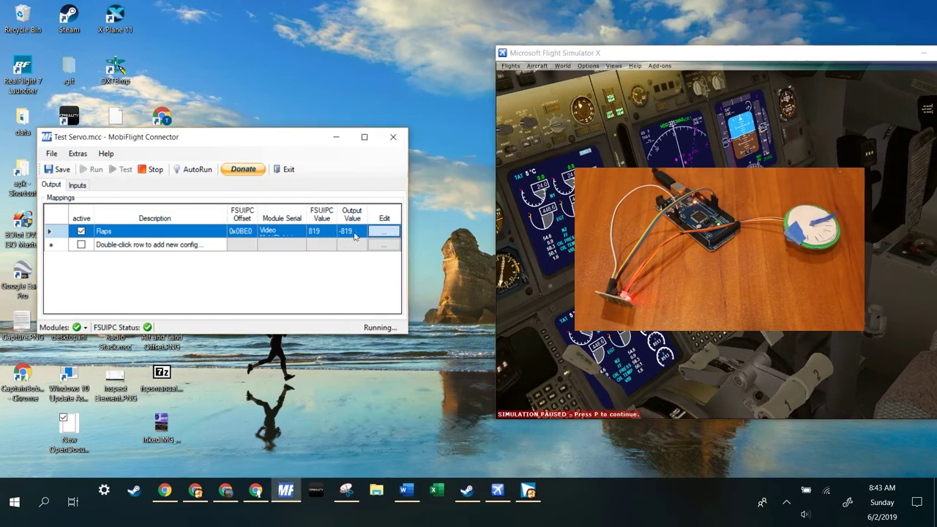
{"action": "left_click", "coordinate": [384, 231]}
{"action": "left_click", "coordinate": [143, 98]}
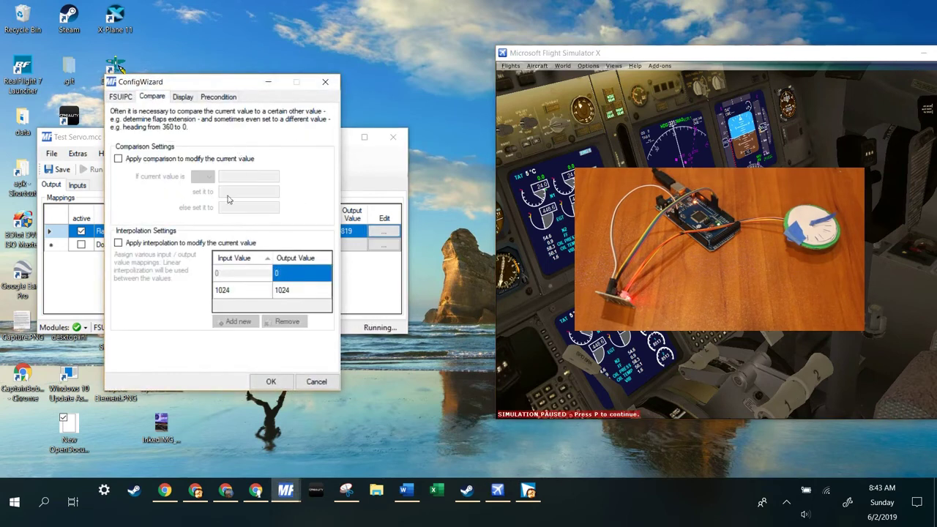
{"action": "left_click", "coordinate": [118, 243]}
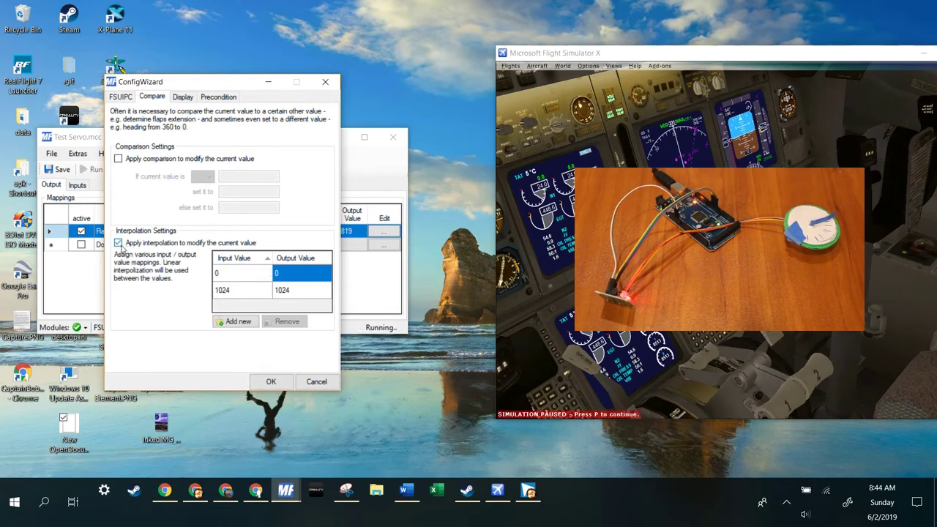
{"action": "double_click", "coordinate": [234, 291]}
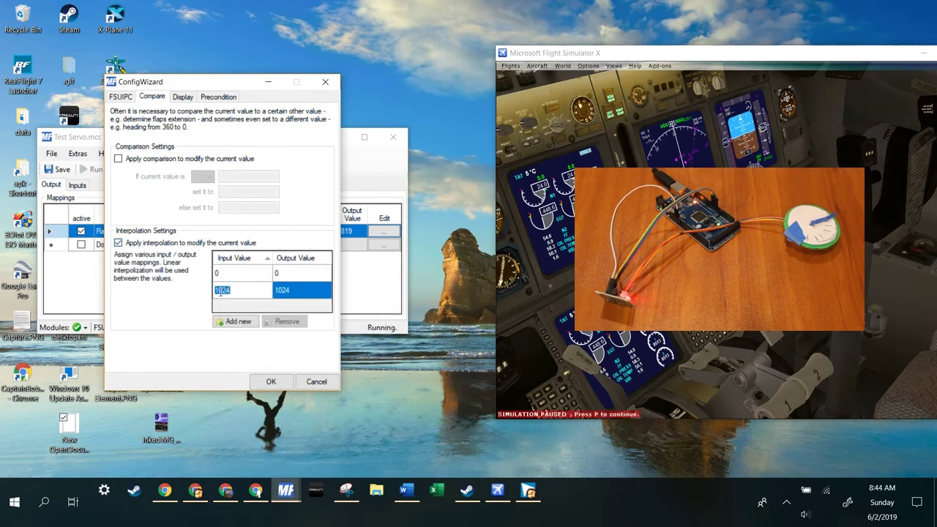
{"action": "double_click", "coordinate": [279, 292]}
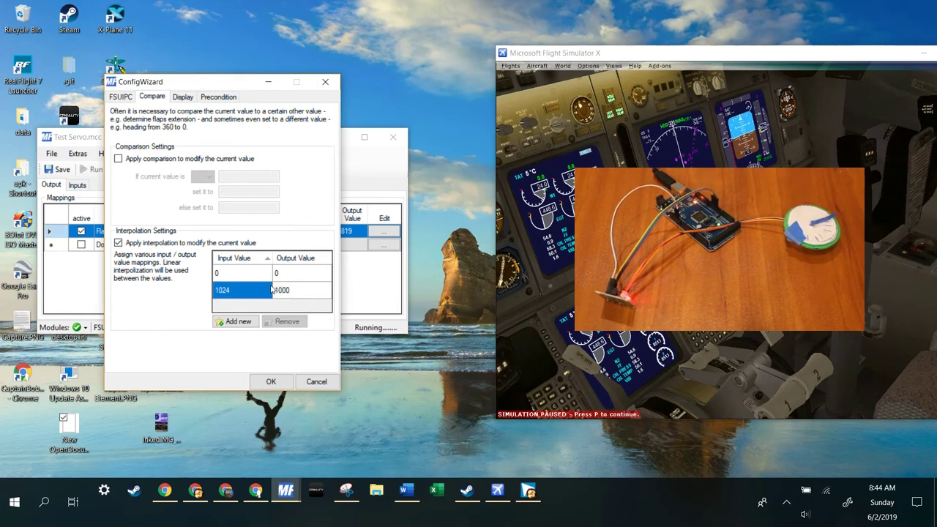
{"action": "type", "text": "1000"}
{"action": "key", "text": "Return"}
Step: Add a second interpolation point mapping 2048 to 4000 and apply the changes
{"action": "left_click", "coordinate": [234, 322]}
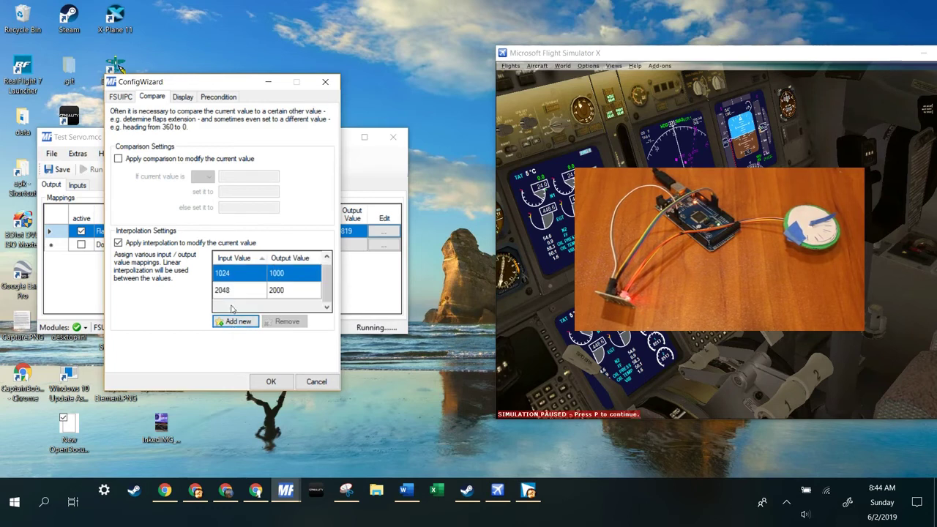
{"action": "left_click", "coordinate": [240, 290]}
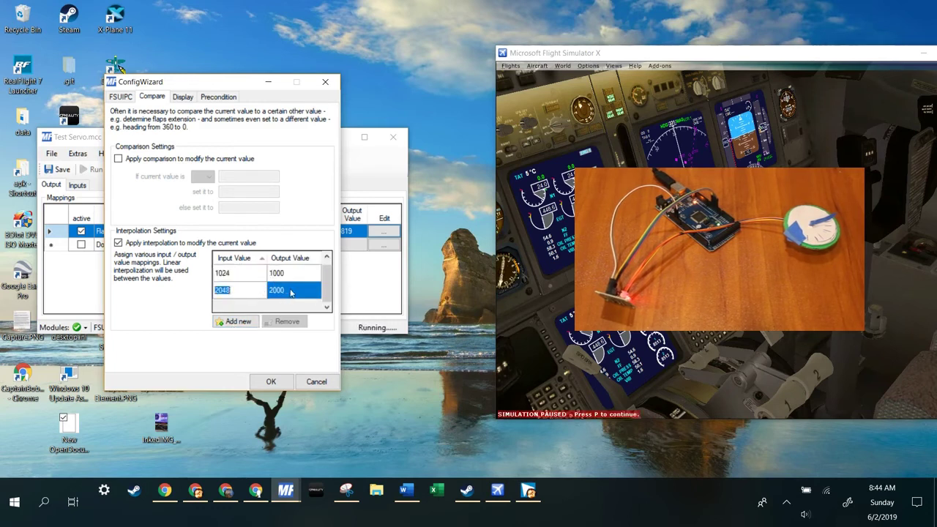
{"action": "left_click", "coordinate": [291, 291]}
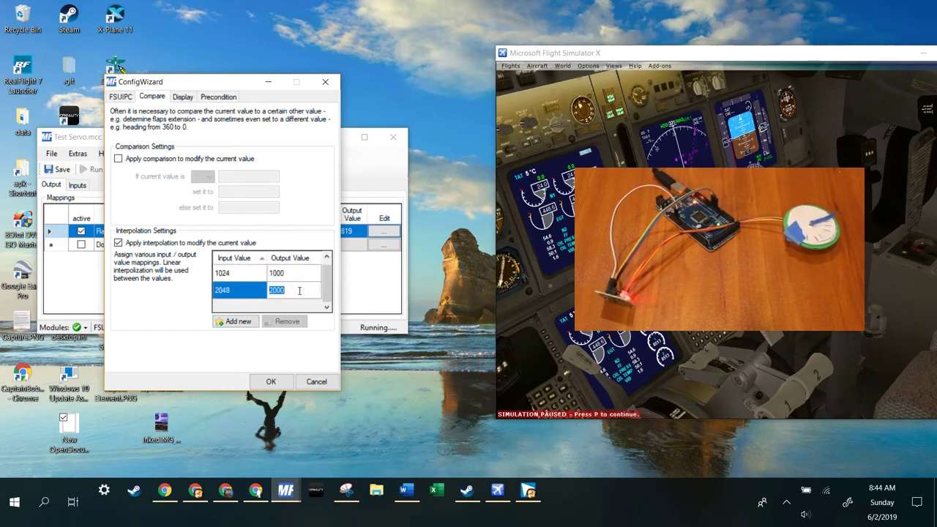
{"action": "type", "text": "4000"}
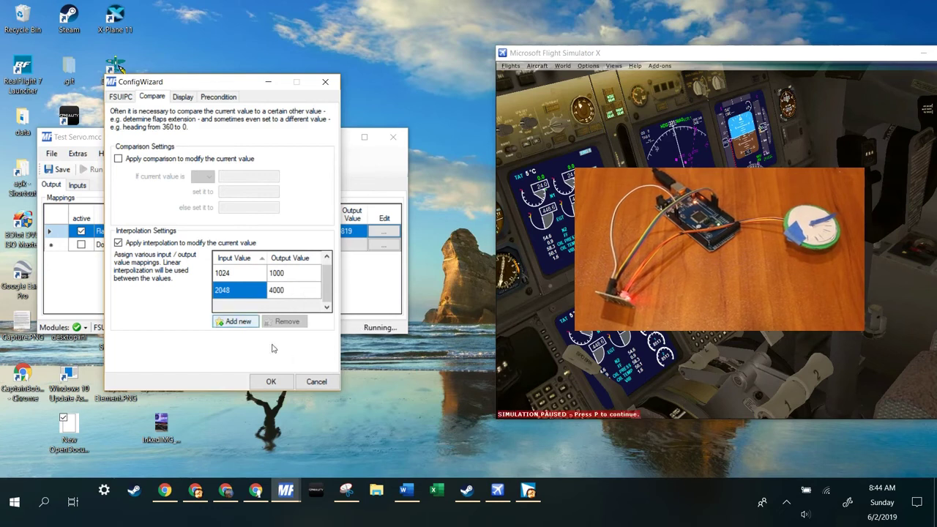
{"action": "left_click", "coordinate": [271, 382]}
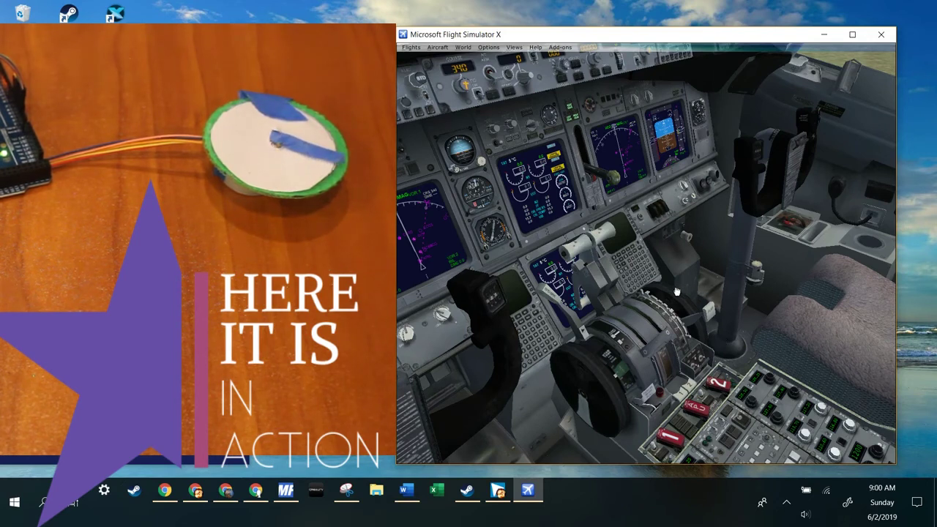
Step: Move the lever beside the FSX throttle quadrant and watch the desk stepper respond
{"action": "left_click", "coordinate": [705, 306]}
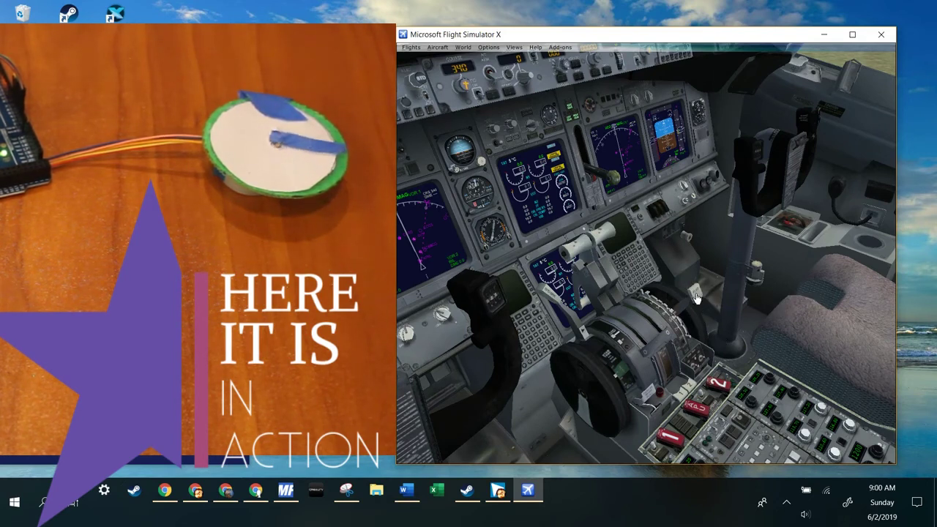